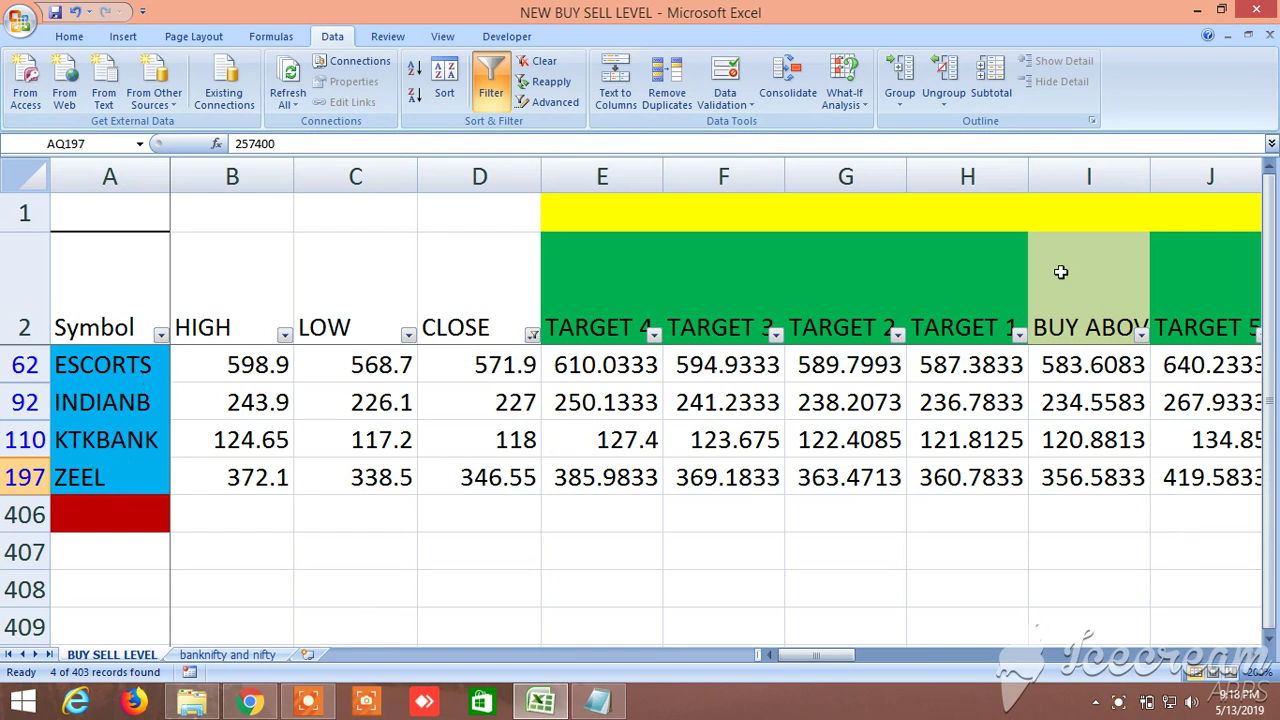
- Examine the BUY ABOVE column and its buy-side TARGET 1 to TARGET 8 columns for the filtered symbols
click(1104, 313)
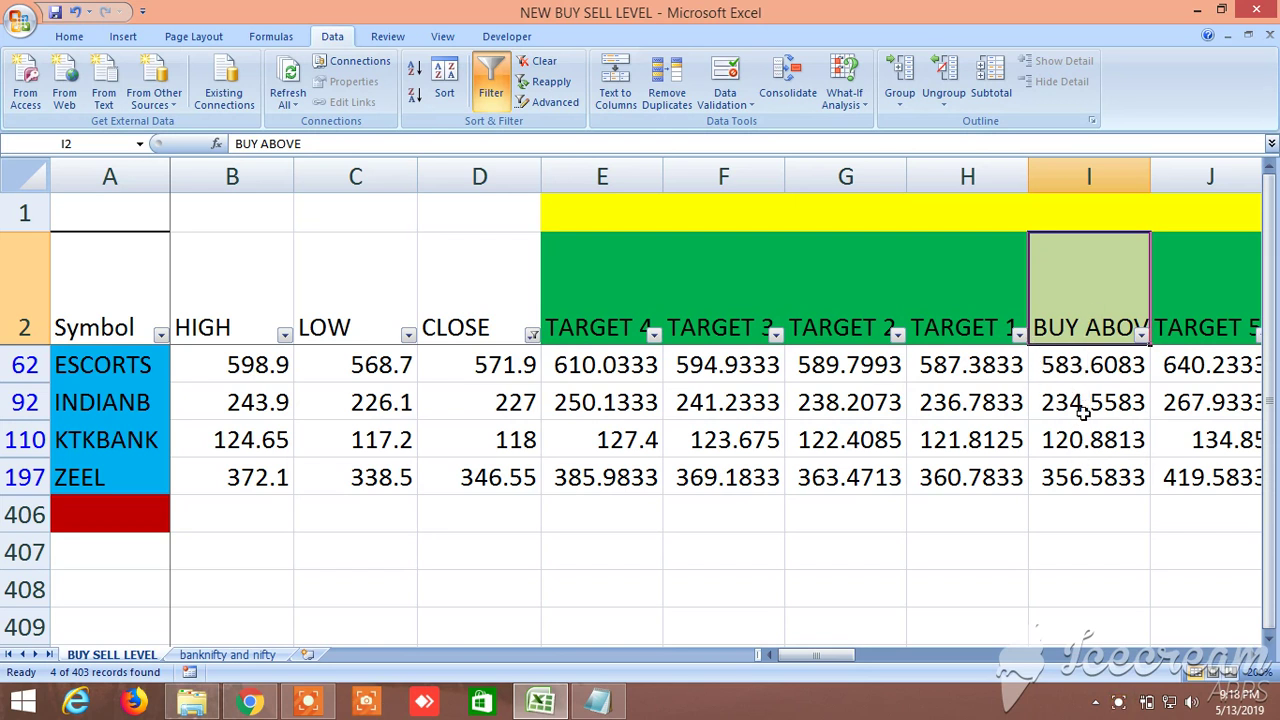
click(984, 323)
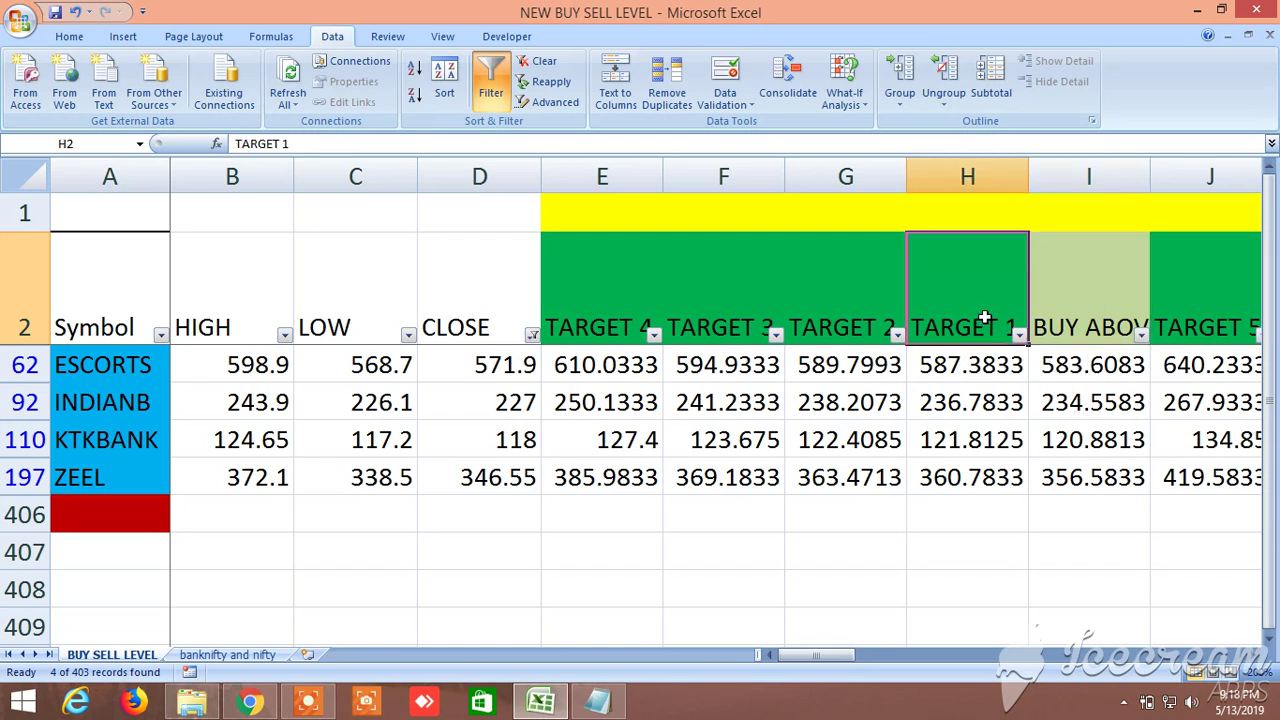
click(626, 312)
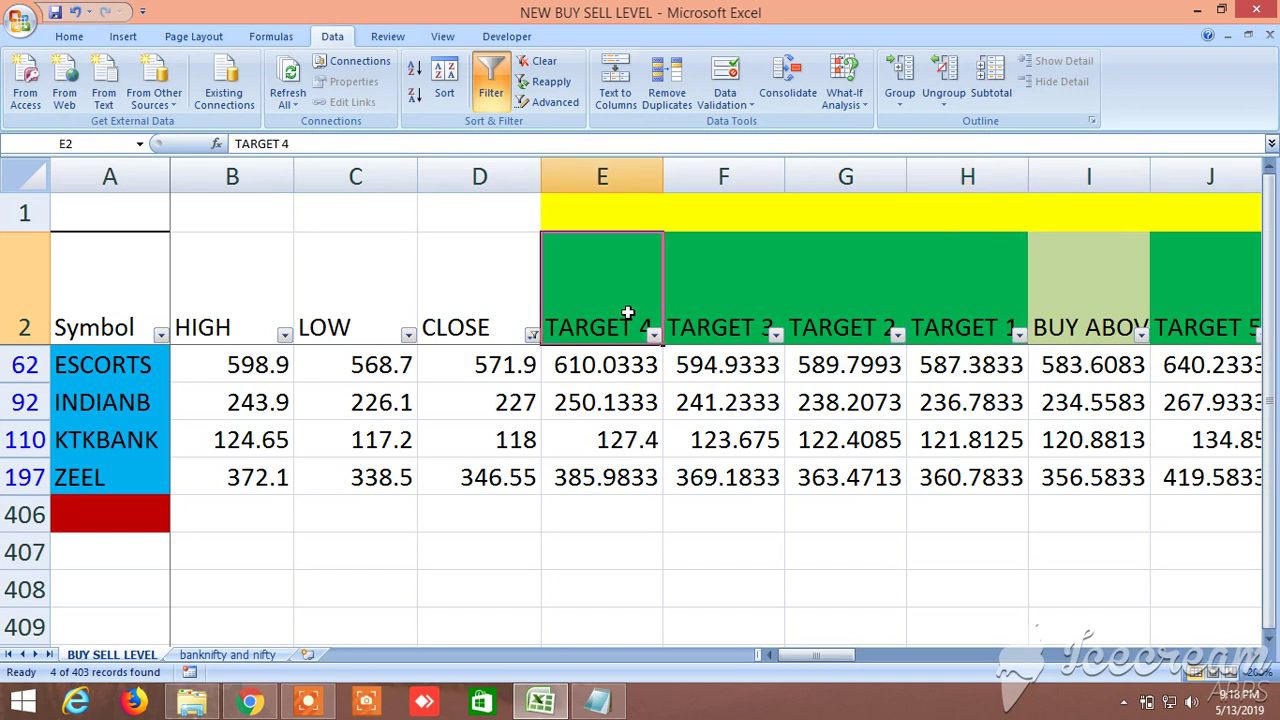
click(1253, 656)
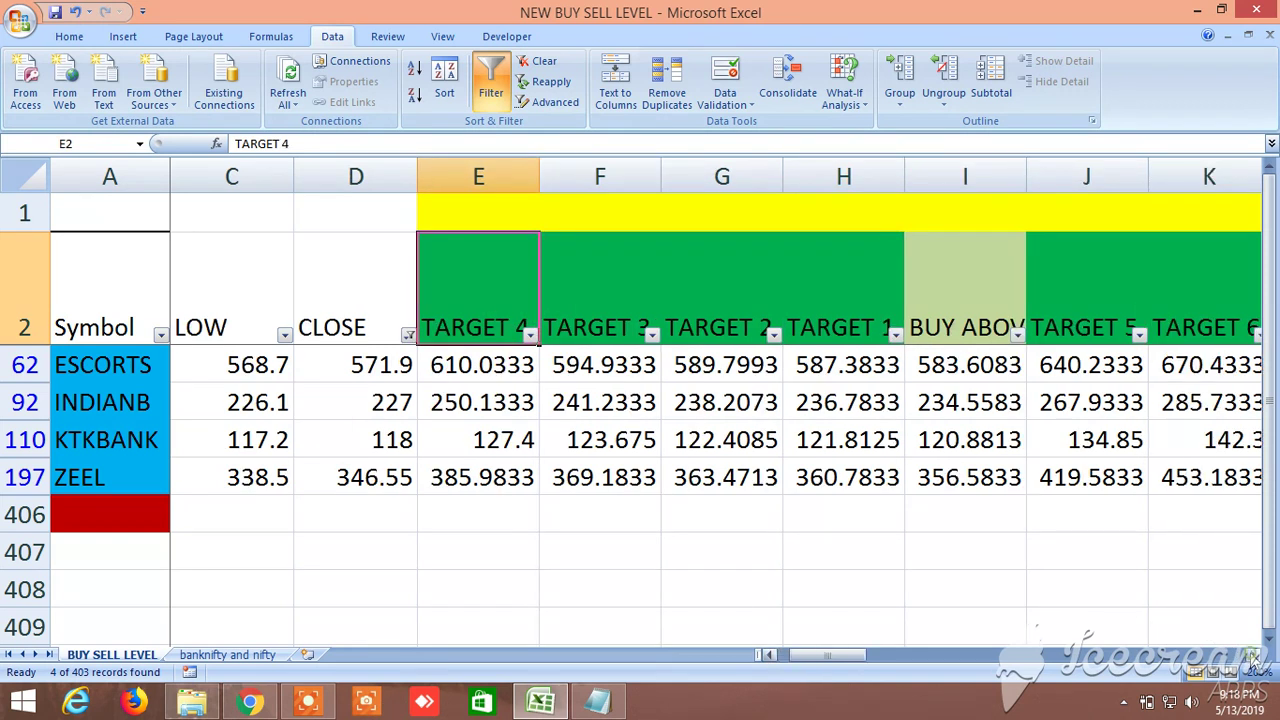
click(1253, 656)
click(1253, 656)
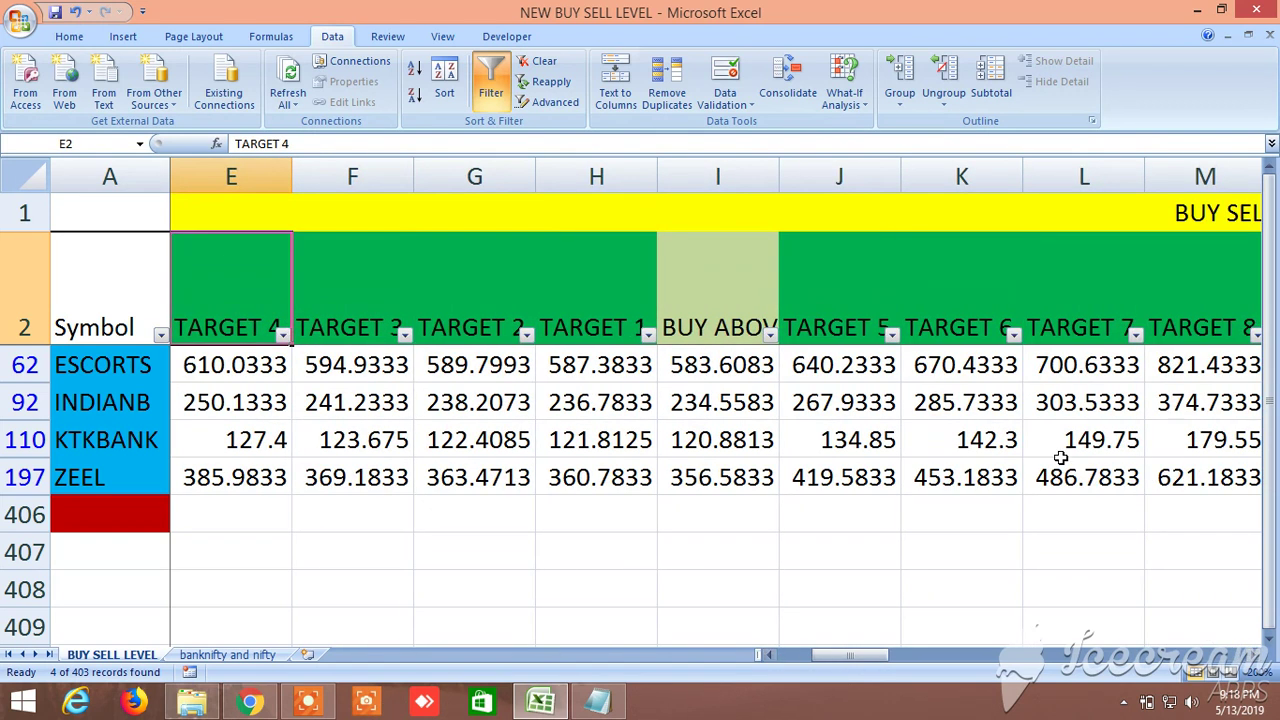
click(824, 300)
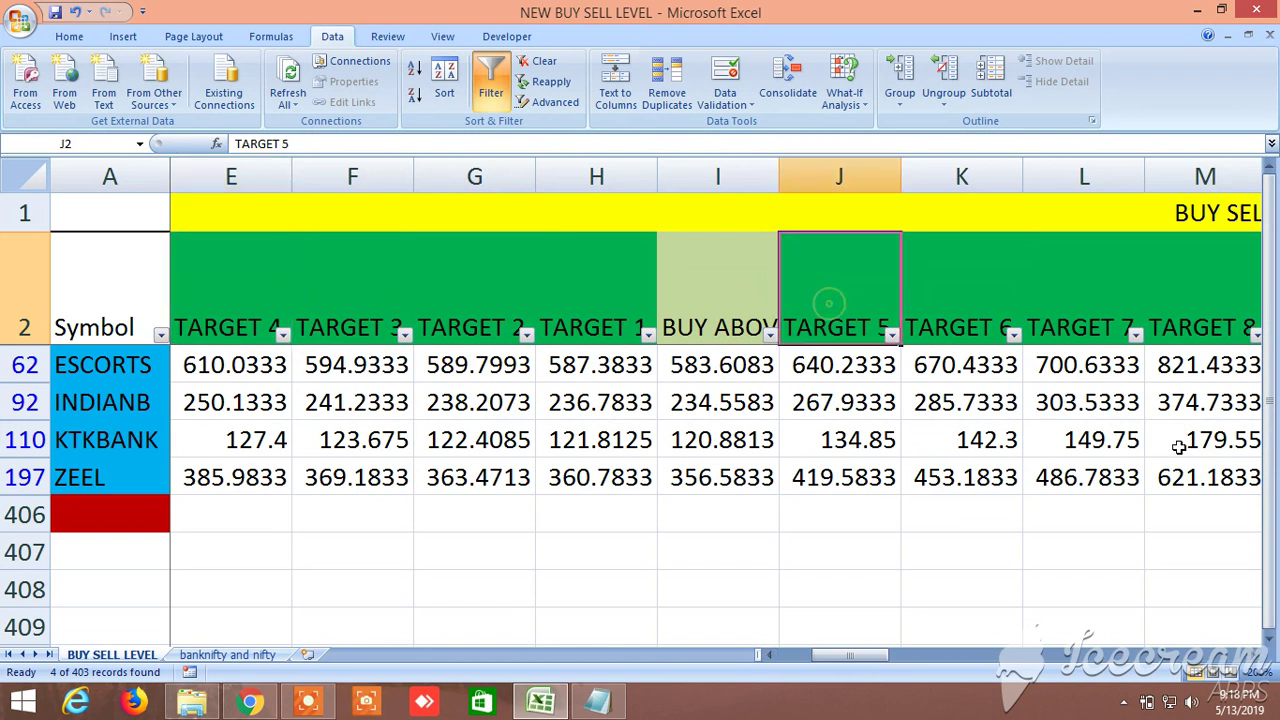
click(1216, 296)
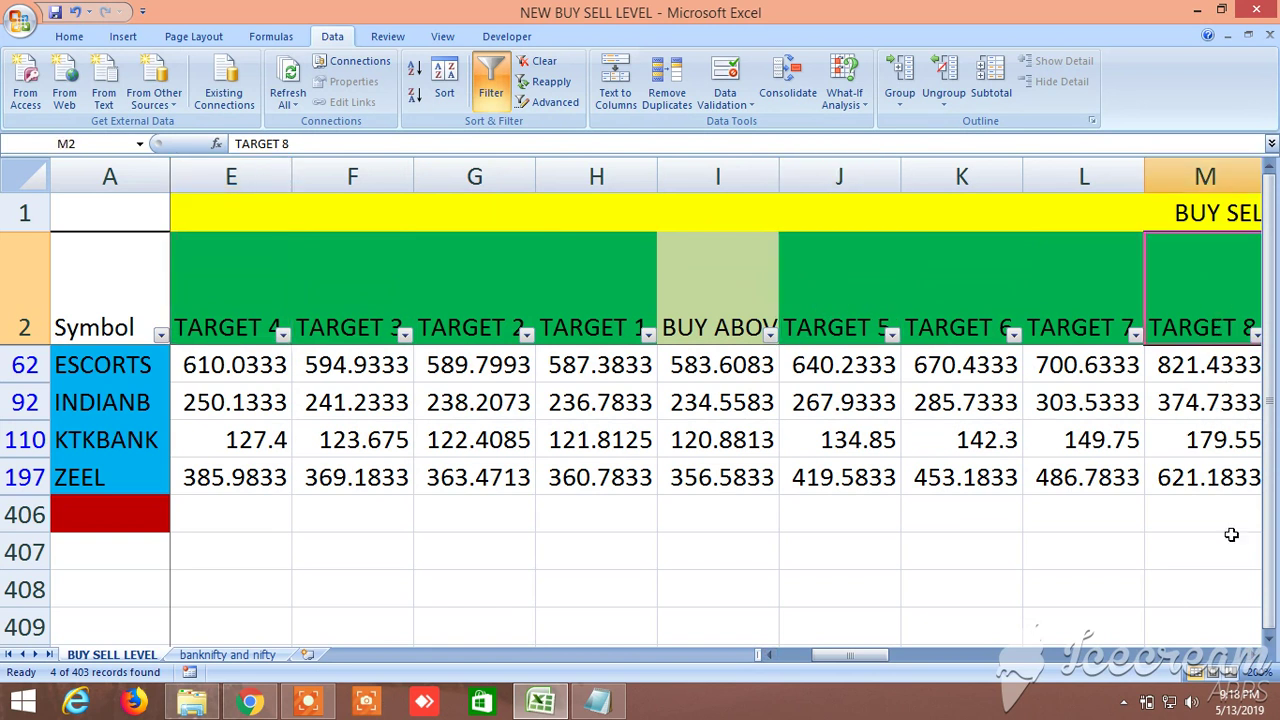
- Examine the SELL BELOW column and its sell-side TARGET 1 to TARGET 8 columns for the filtered symbols
click(1253, 656)
click(1253, 656)
click(1253, 656)
click(1253, 656)
click(1256, 655)
click(1256, 655)
click(1256, 655)
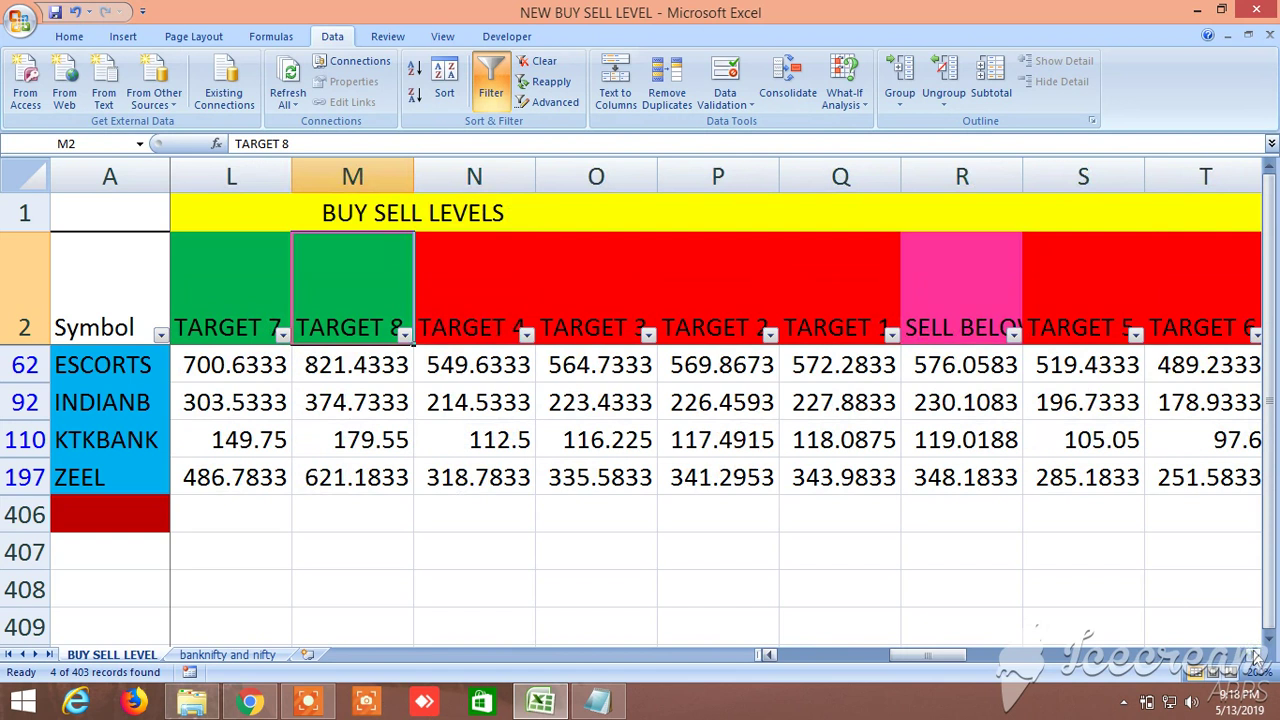
click(974, 271)
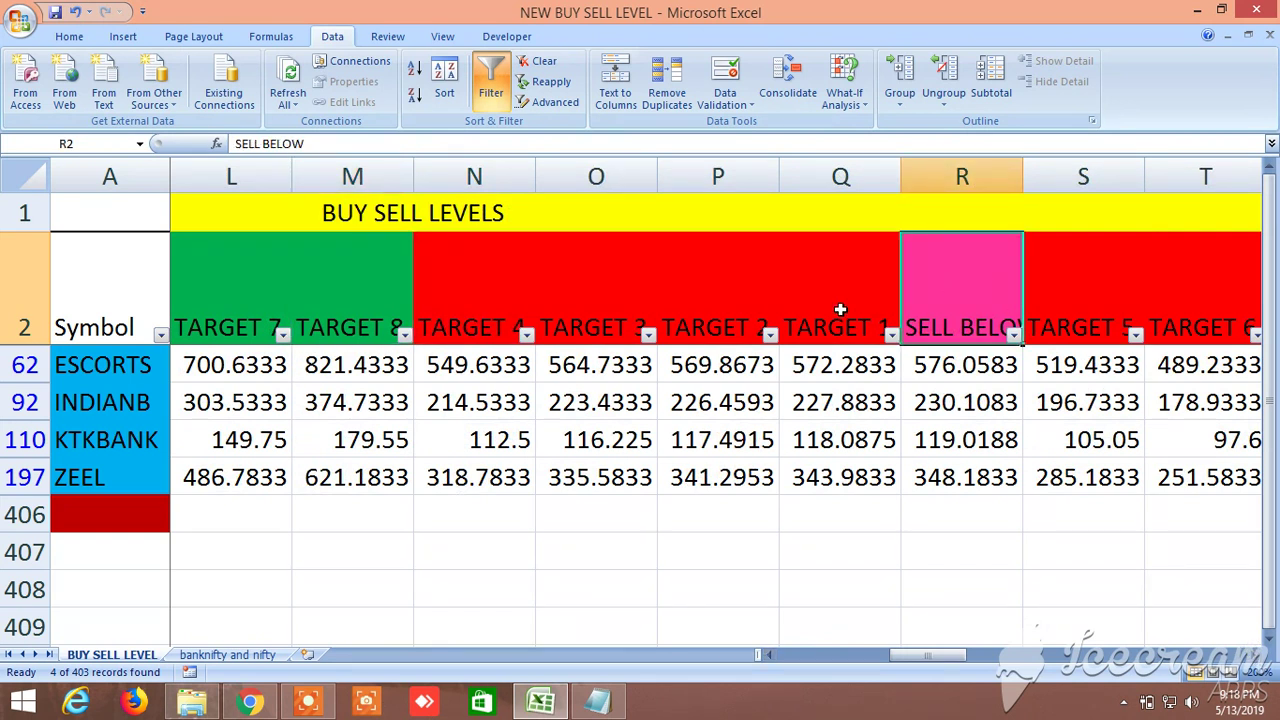
click(819, 286)
click(474, 288)
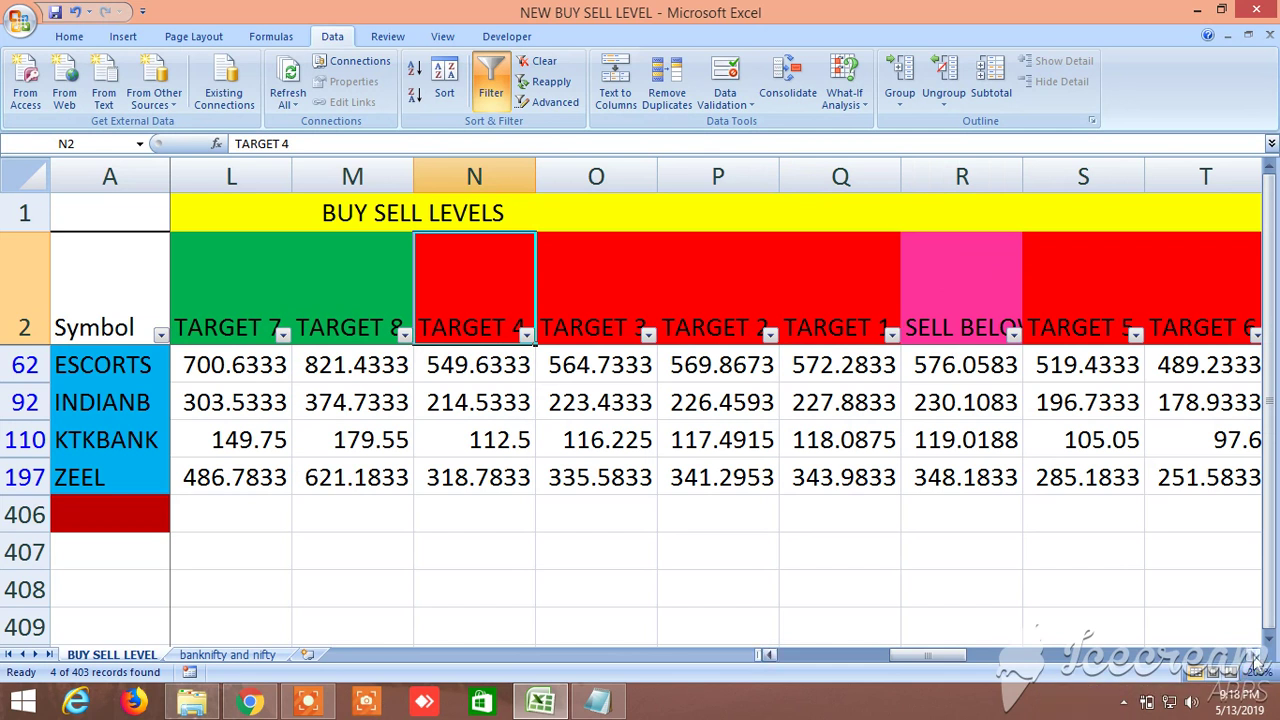
scroll(1255, 660, right, 3)
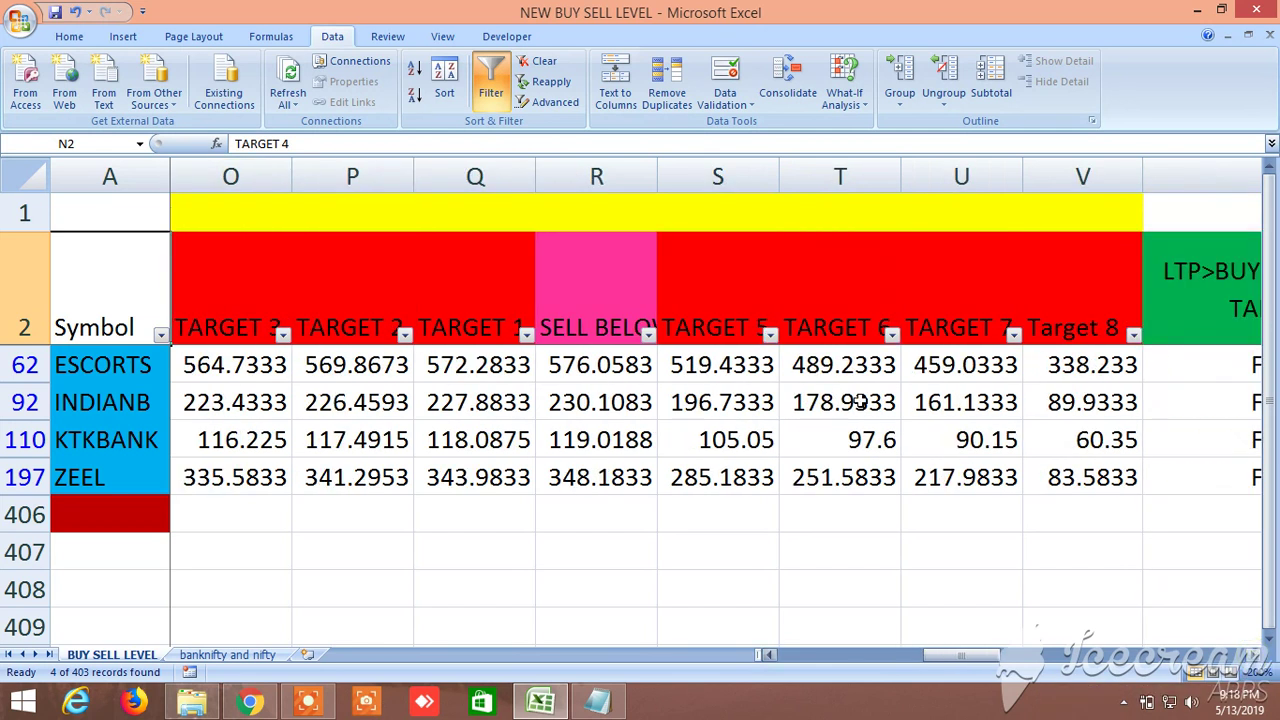
click(721, 301)
click(1080, 291)
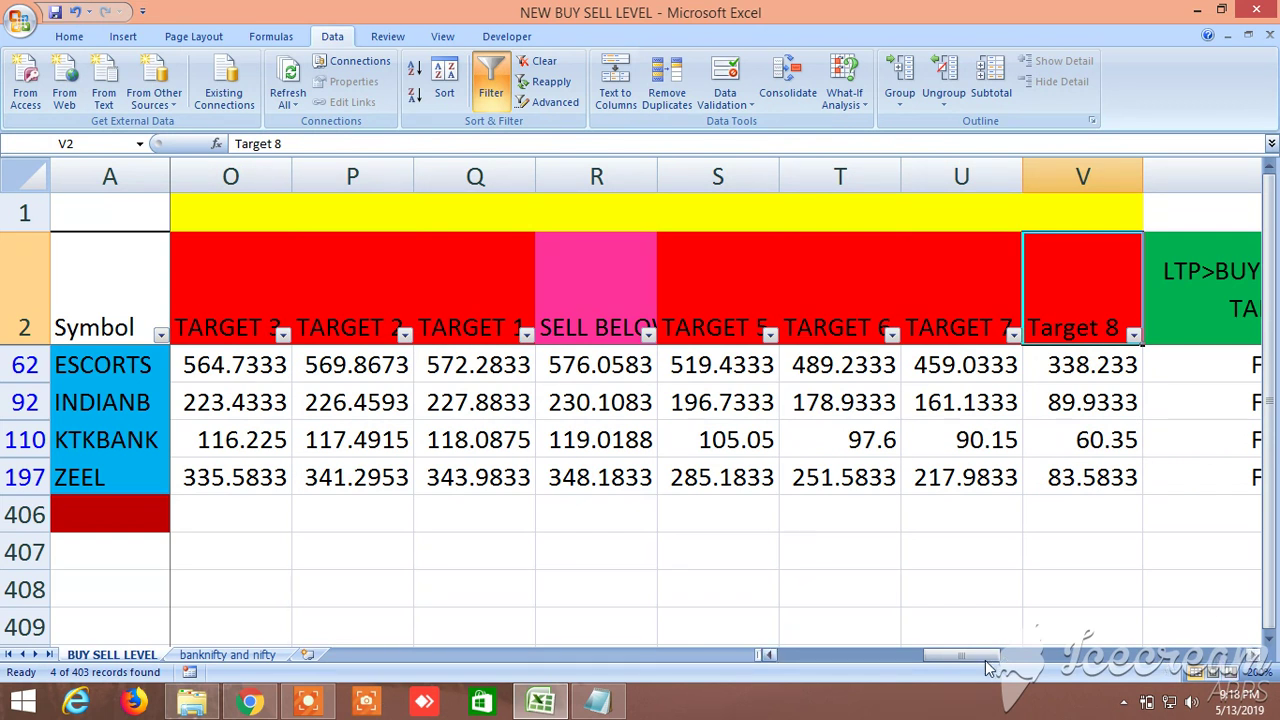
- Review the filtered symbols' LTP condition, volatility, delivery percentage, and price, volume and open interest change columns
drag(986, 664, 1228, 678)
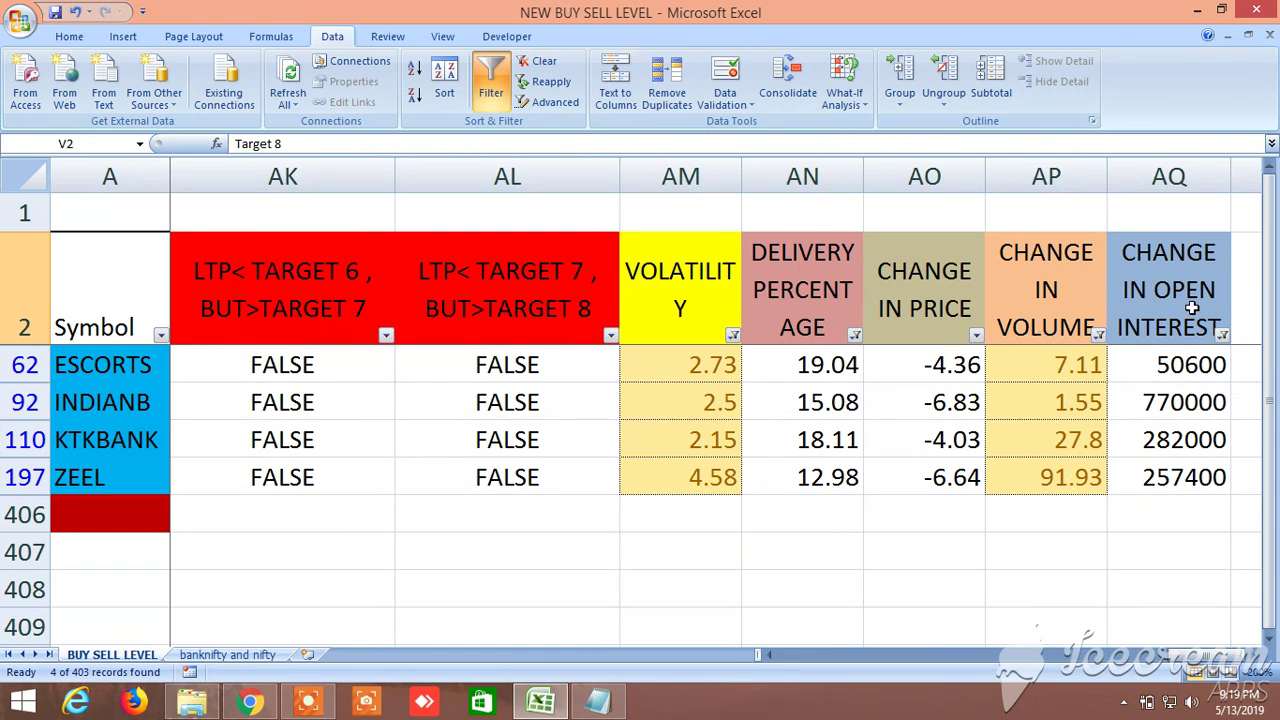
scroll(1210, 662, left, 3)
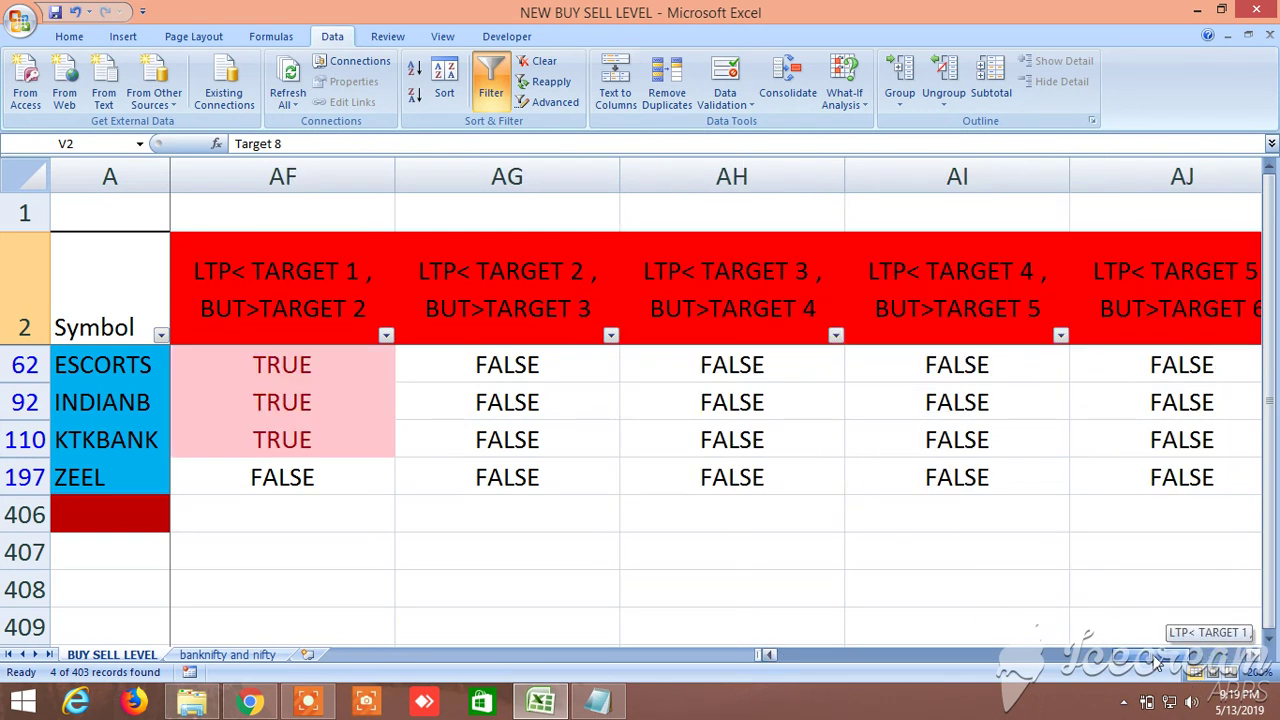
drag(1080, 664, 853, 670)
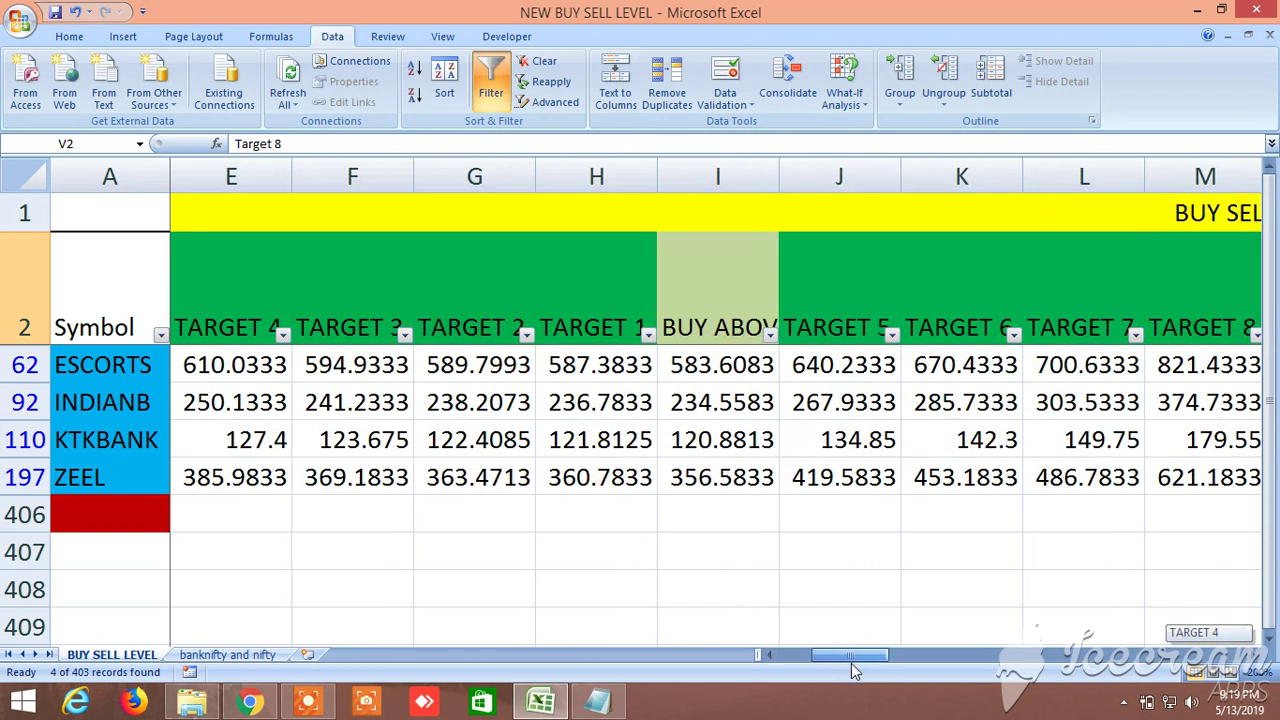
- Remove the filter from the BUY SELL LEVEL table and bring the BANKNIFTY and NIFTY rows into view
click(490, 92)
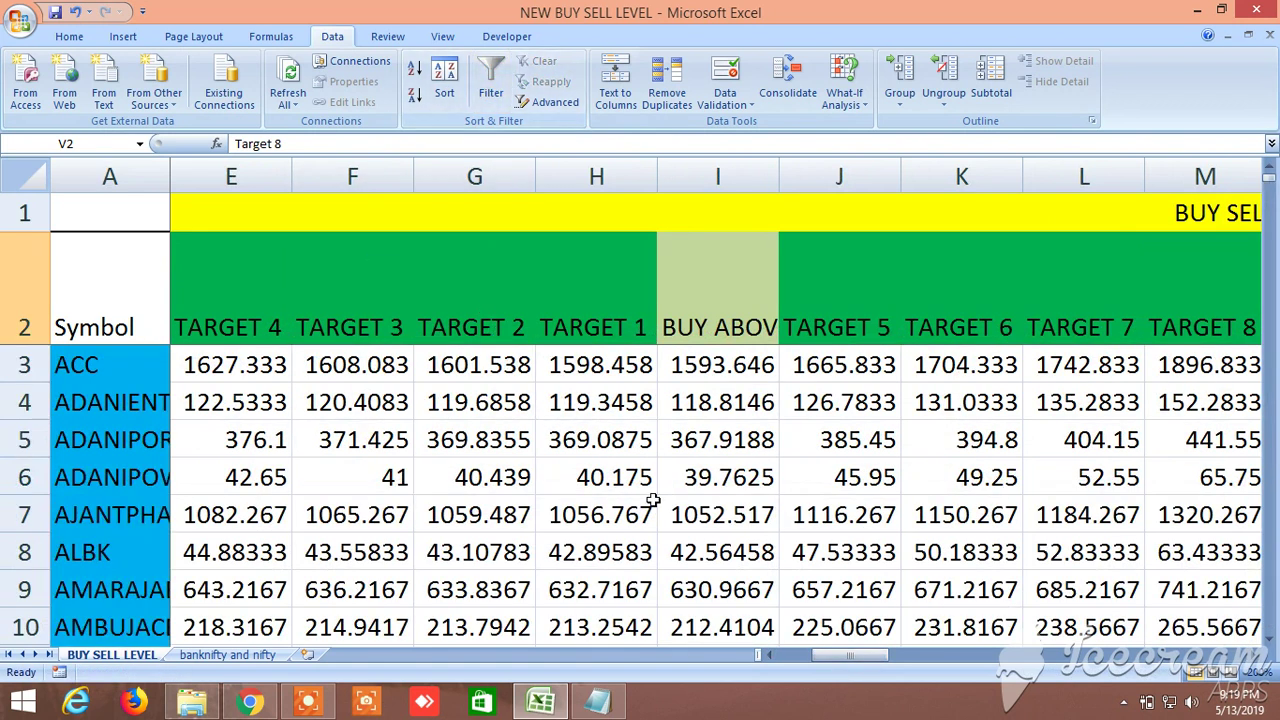
drag(839, 657, 806, 657)
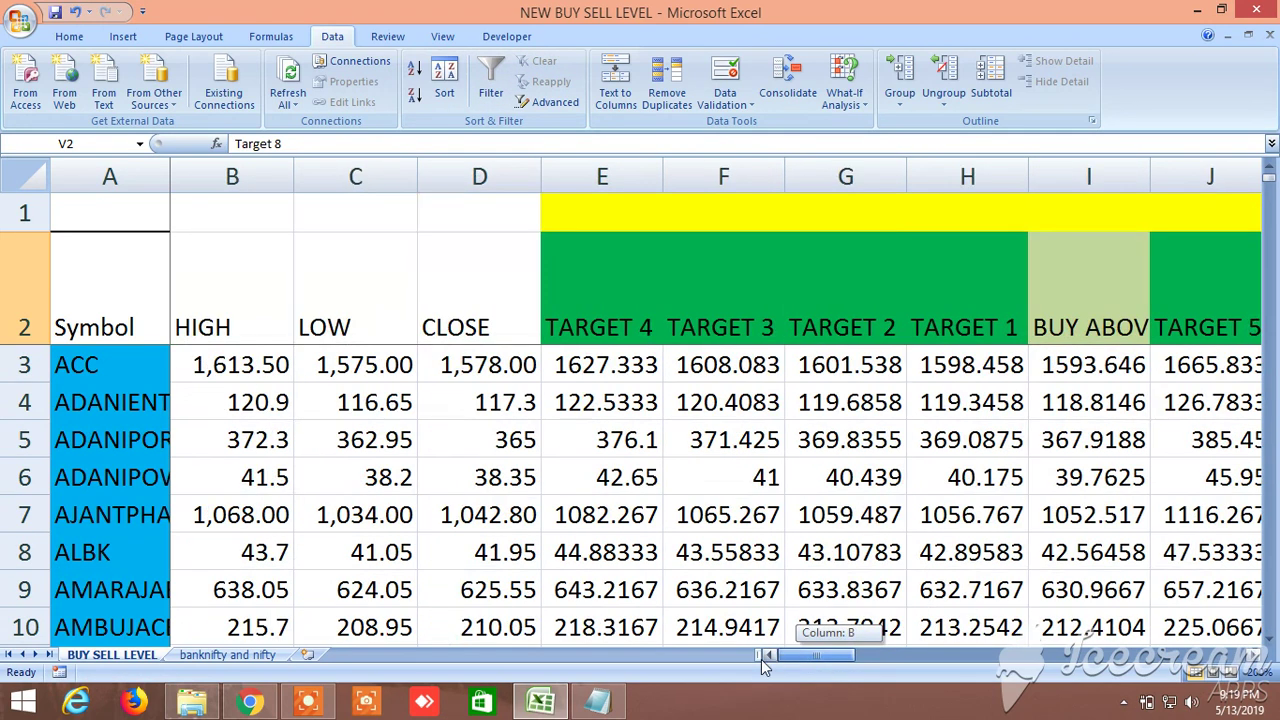
scroll(340, 464, down, 20)
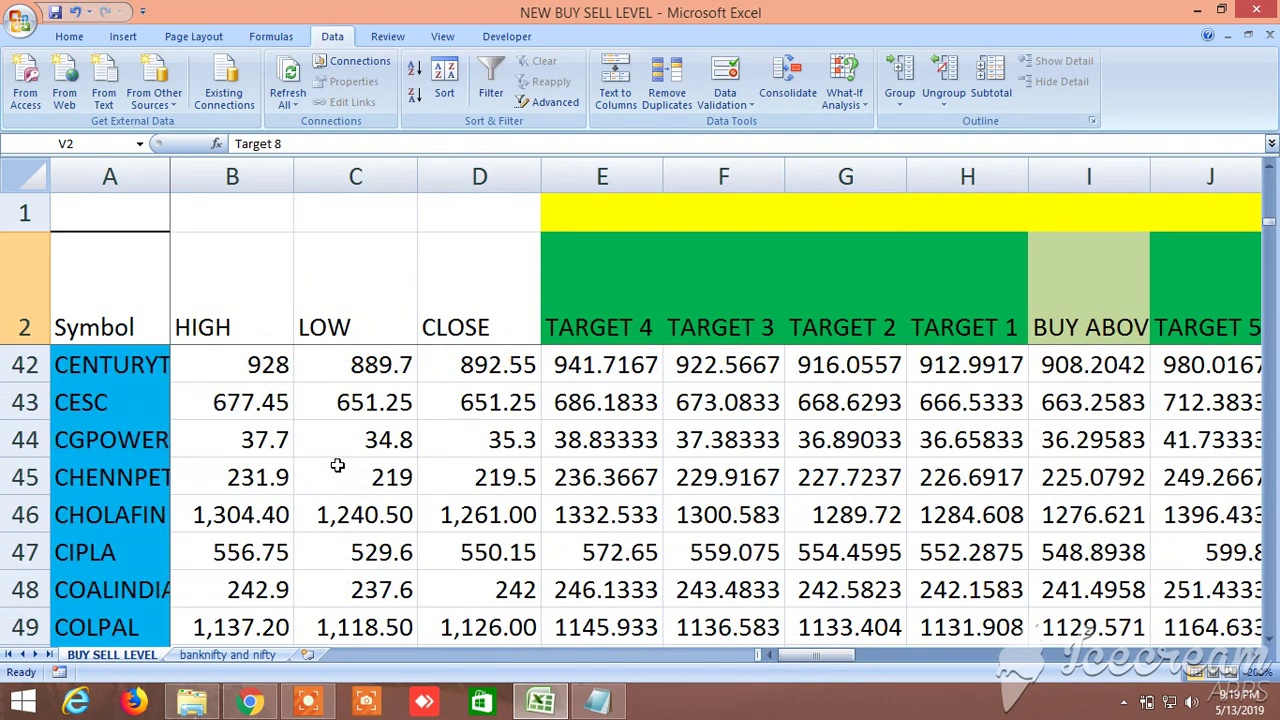
scroll(340, 468, down, 20)
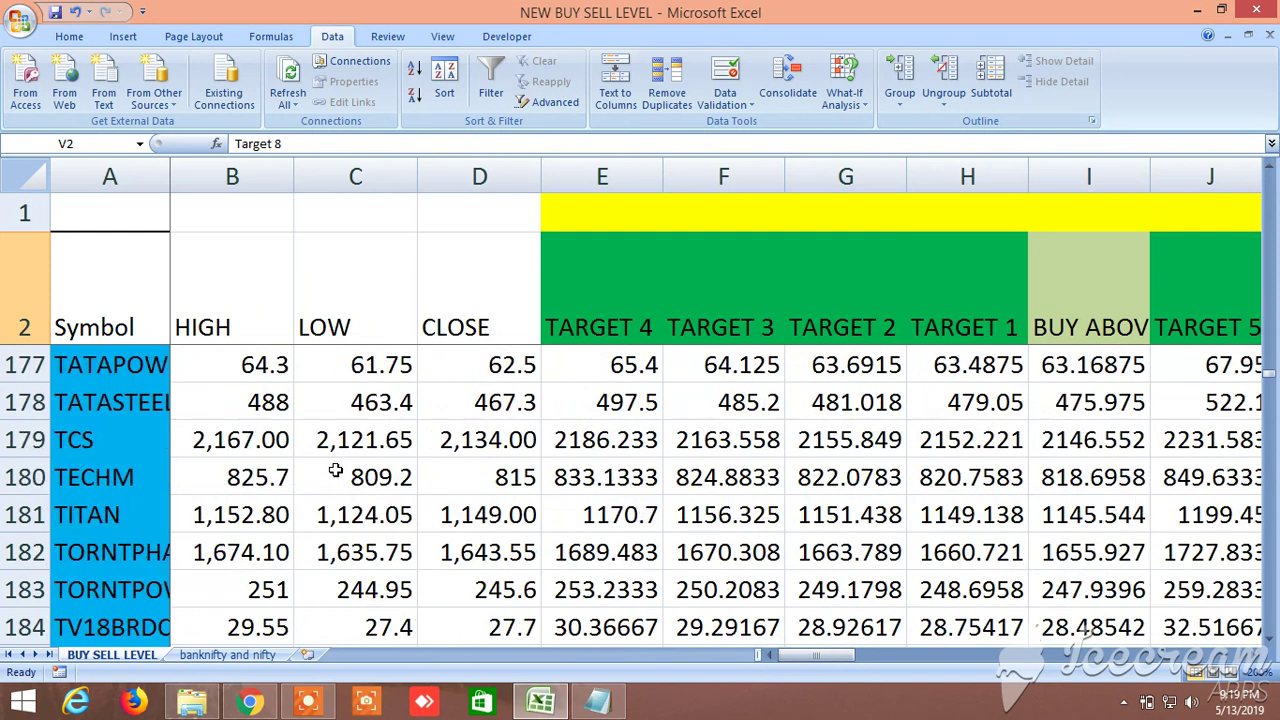
scroll(334, 477, up, 2)
scroll(334, 477, up, 3)
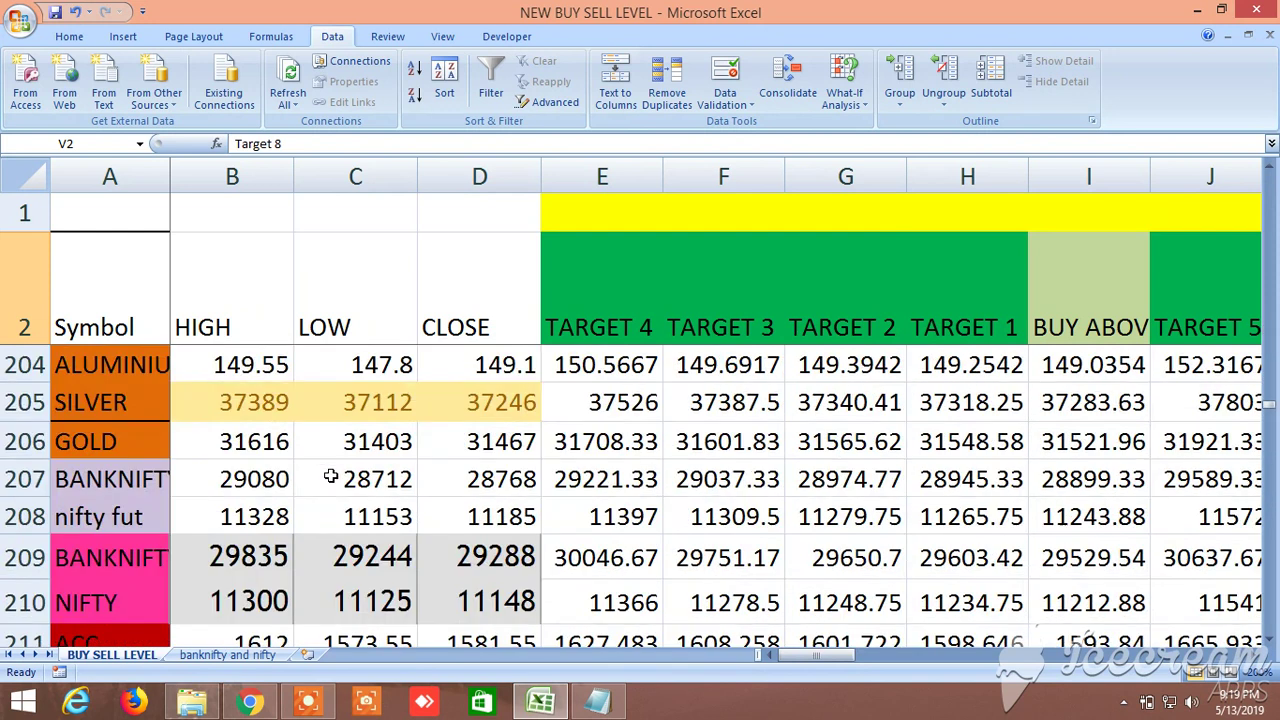
scroll(329, 479, down, 1)
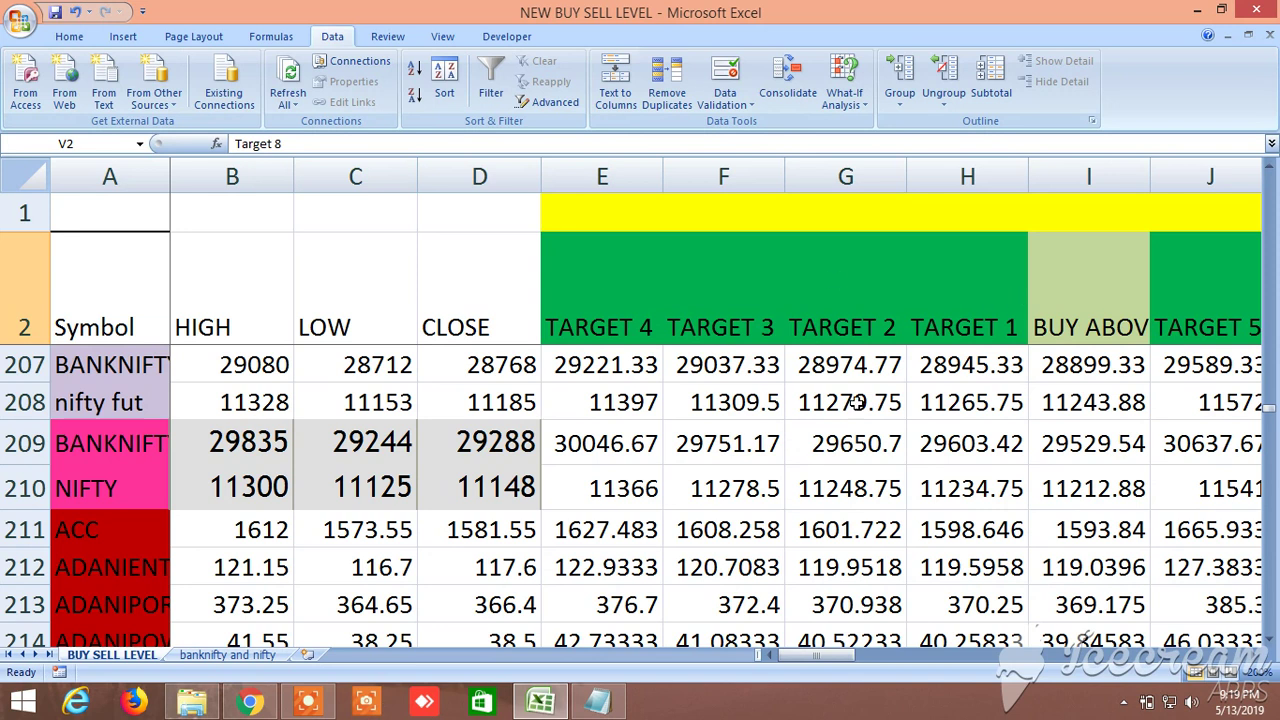
- Examine the BANKNIFTY and NIFTY rows across all buy and sell levels, through the sell-side Target 8 column
click(1252, 655)
click(1252, 655)
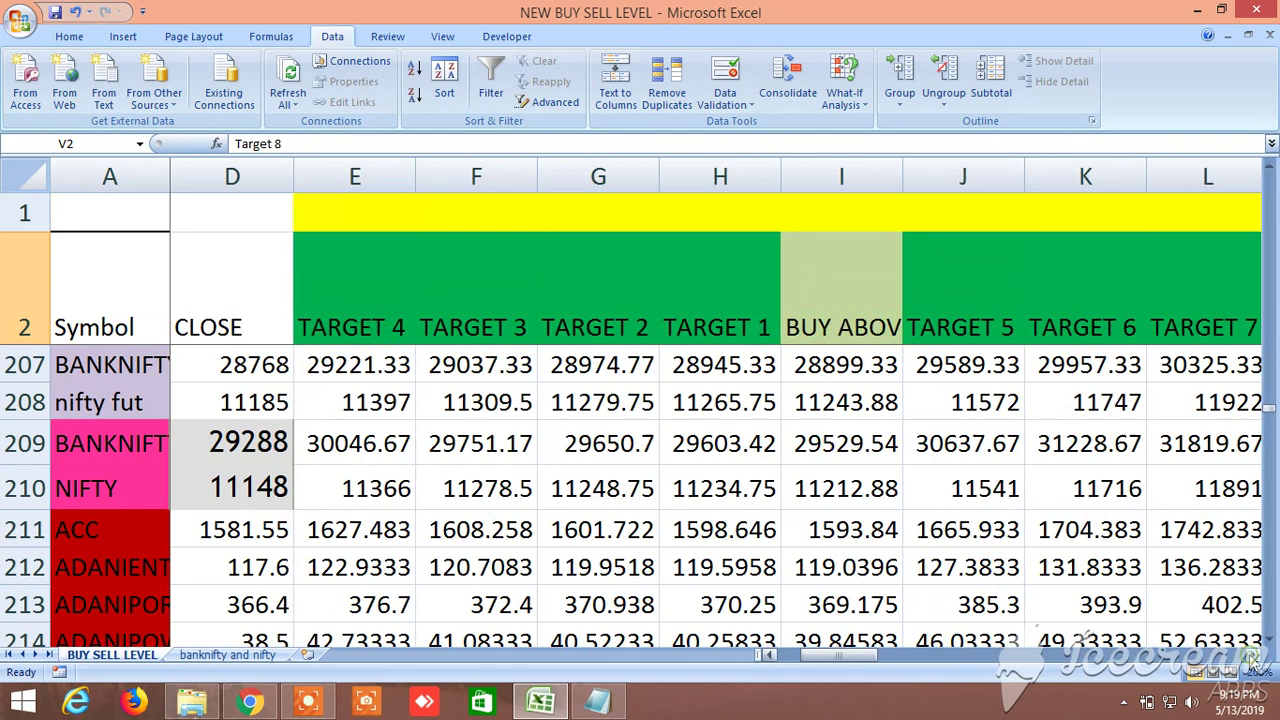
click(1252, 655)
click(1252, 655)
click(1252, 655)
click(1252, 655)
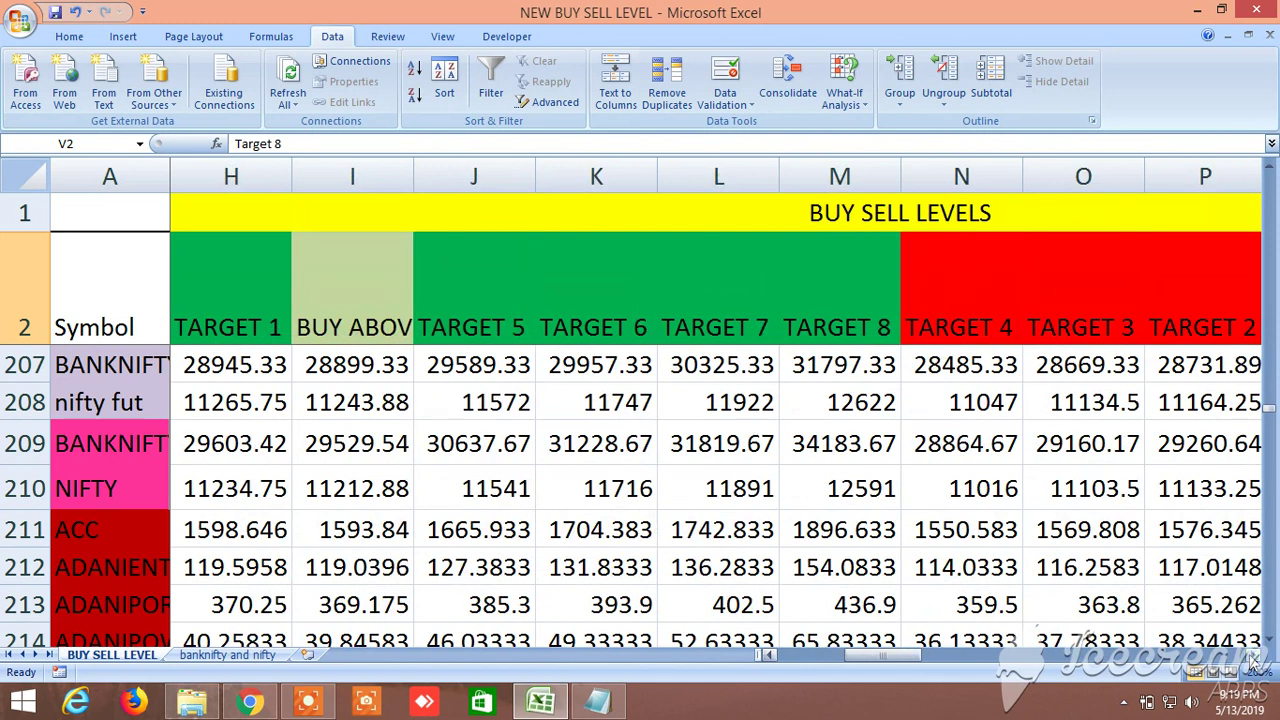
click(1252, 655)
click(1252, 655)
click(1252, 655)
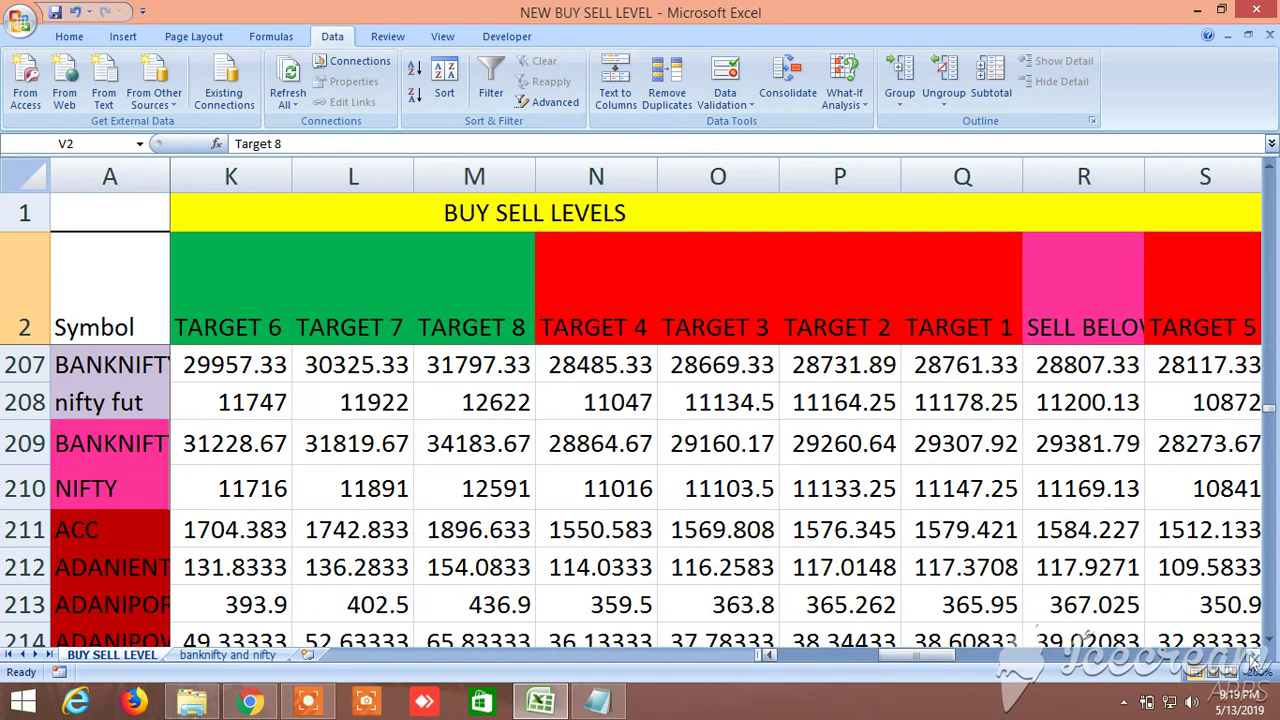
click(1252, 655)
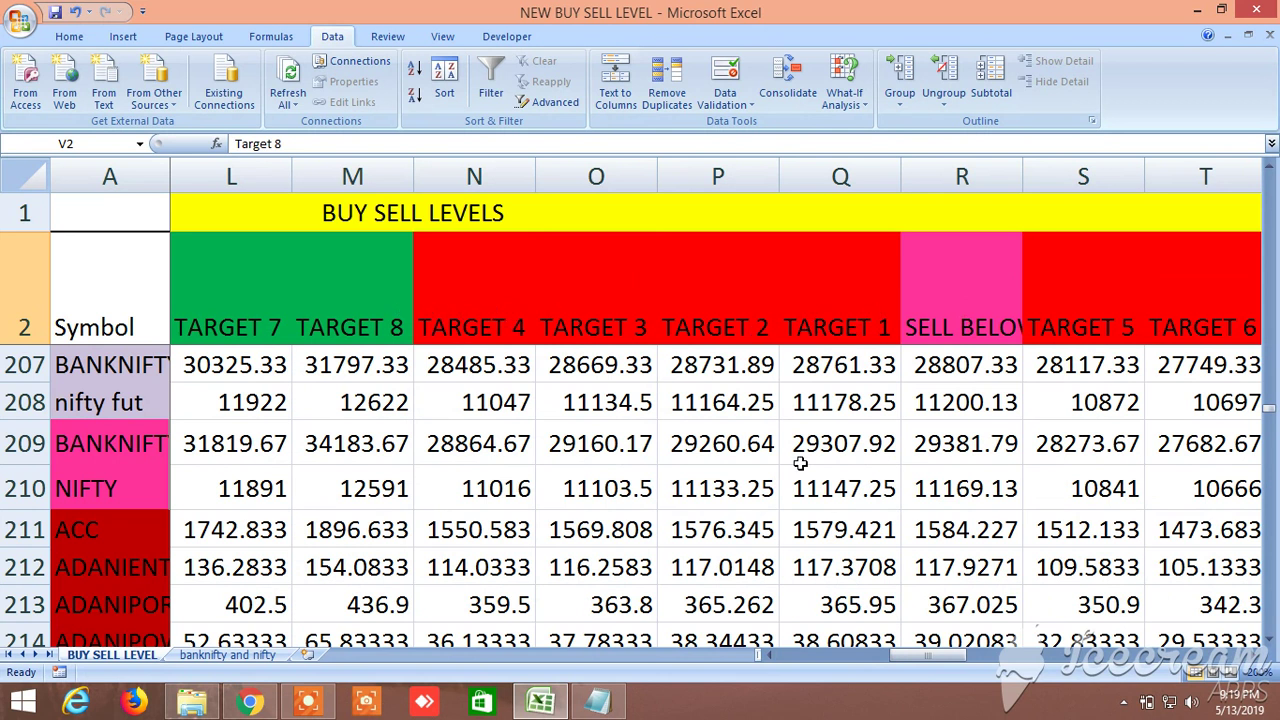
click(1252, 655)
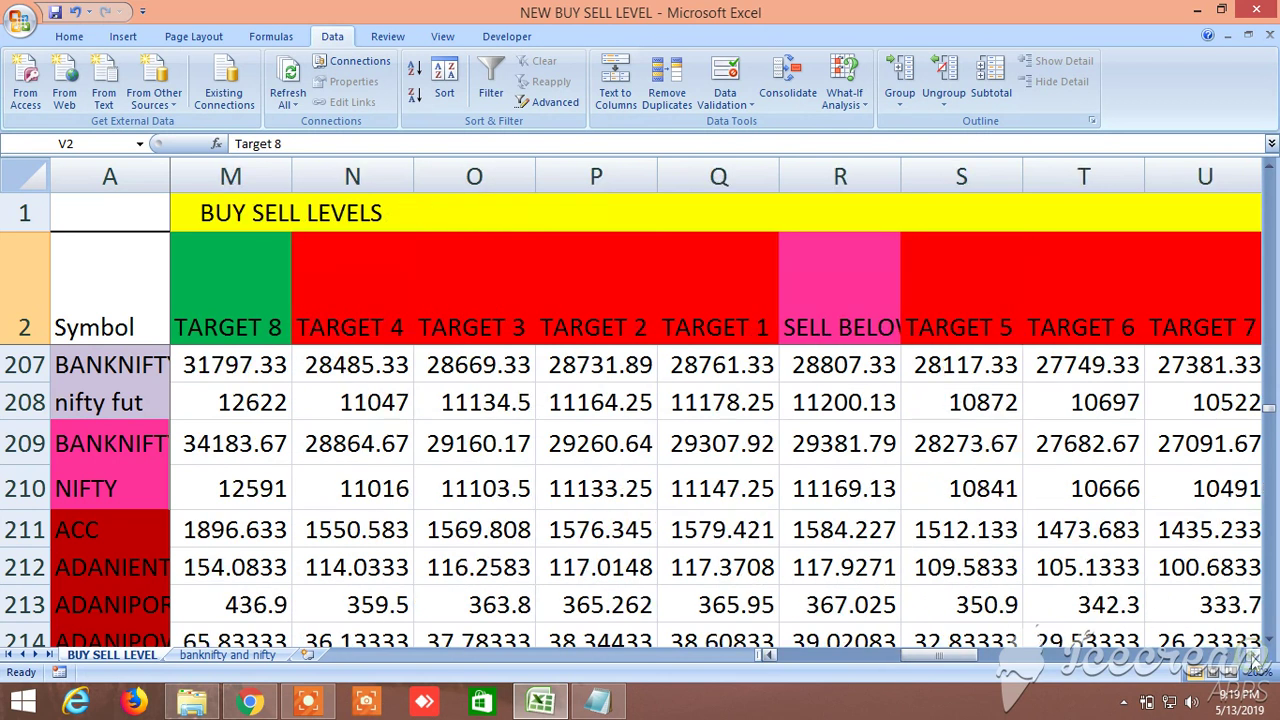
click(1252, 655)
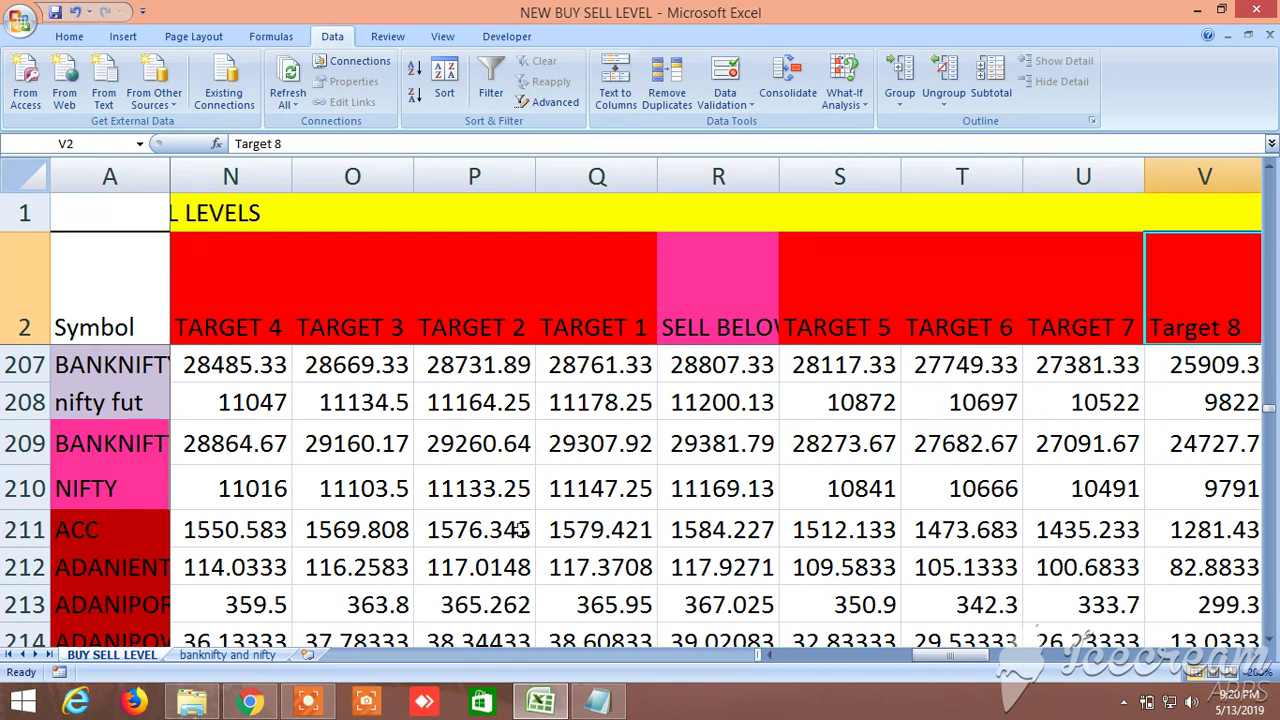
- Look through the sell levels of the blue stock, orange commodity and red stock symbol groups down the sheet
scroll(424, 567, up, 7)
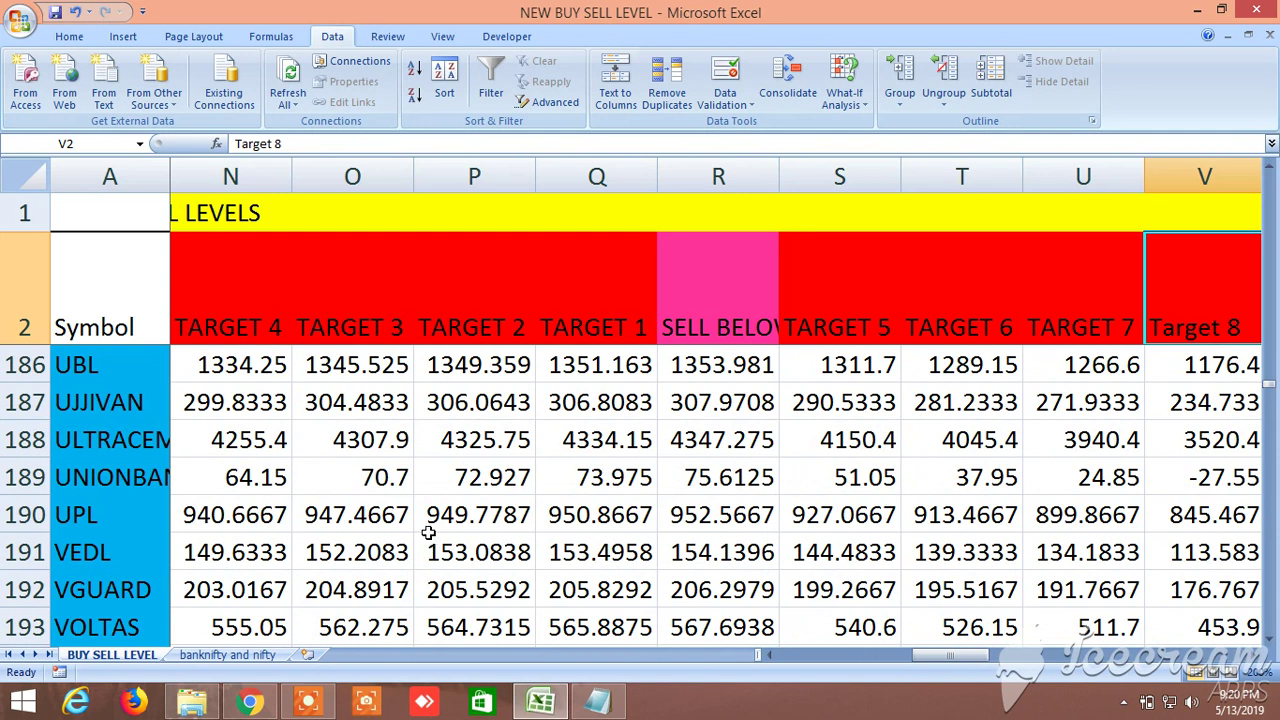
scroll(428, 533, down, 2)
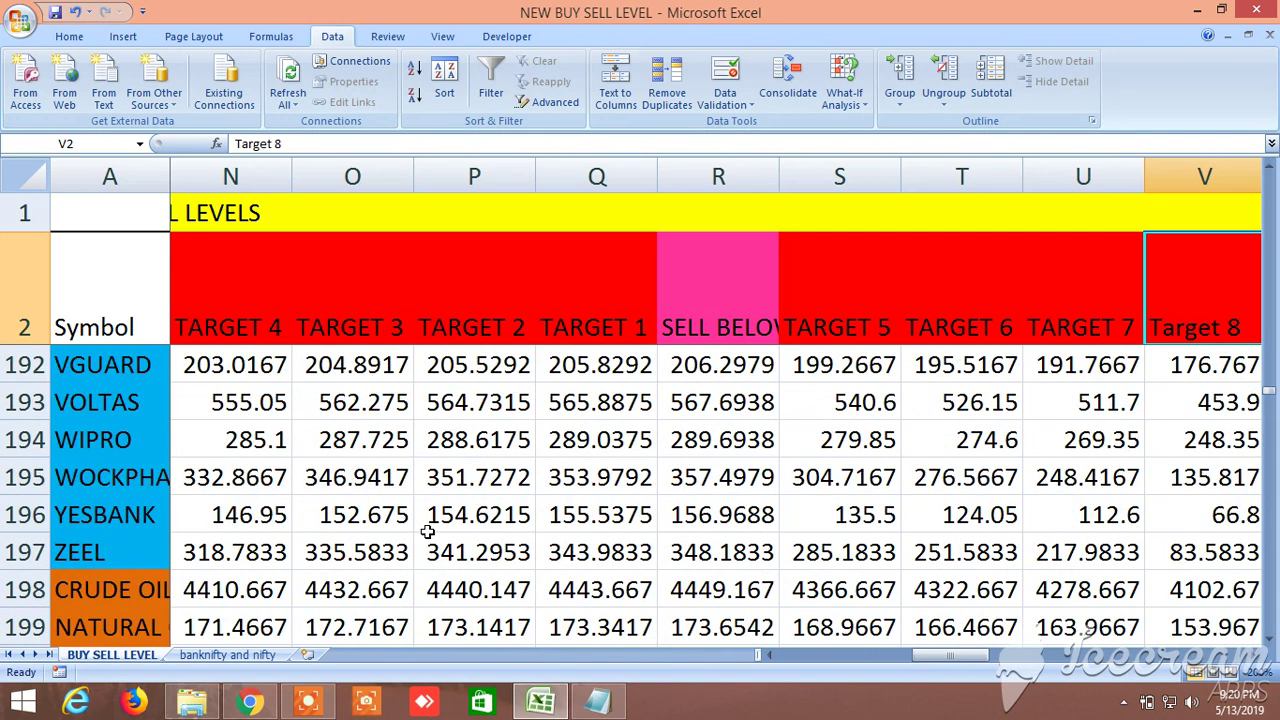
scroll(483, 502, down, 5)
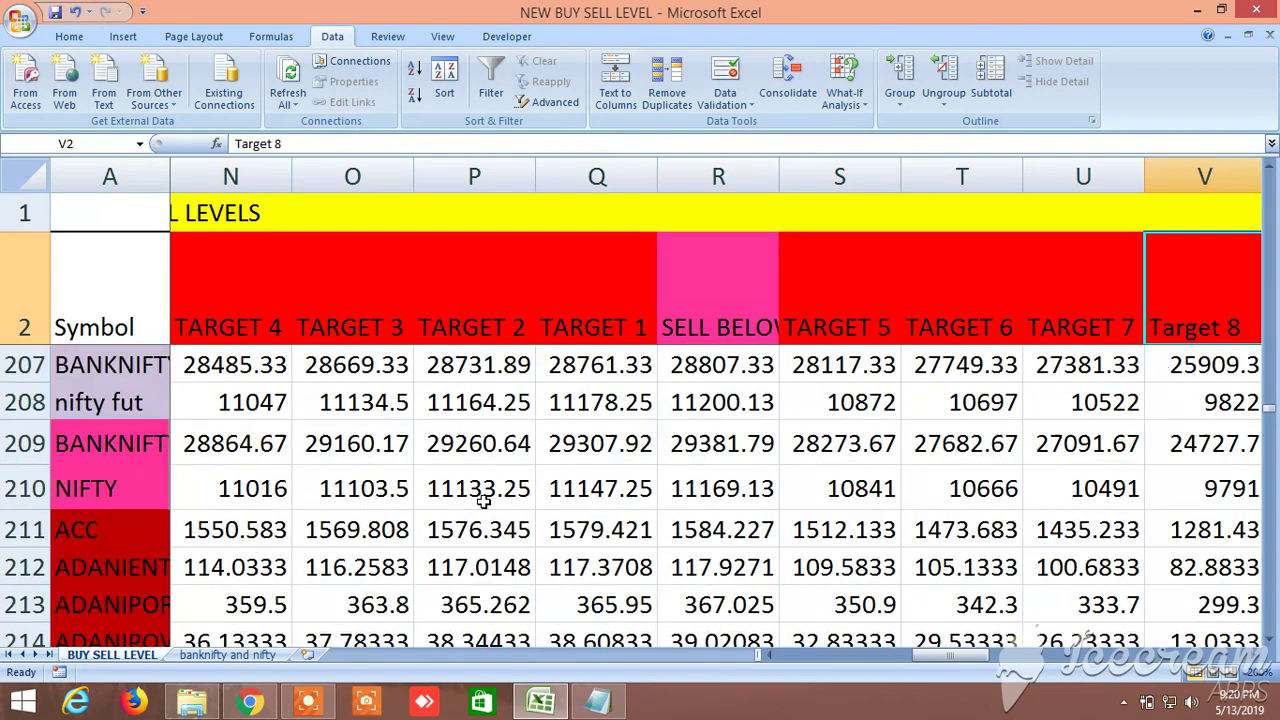
scroll(483, 502, down, 12)
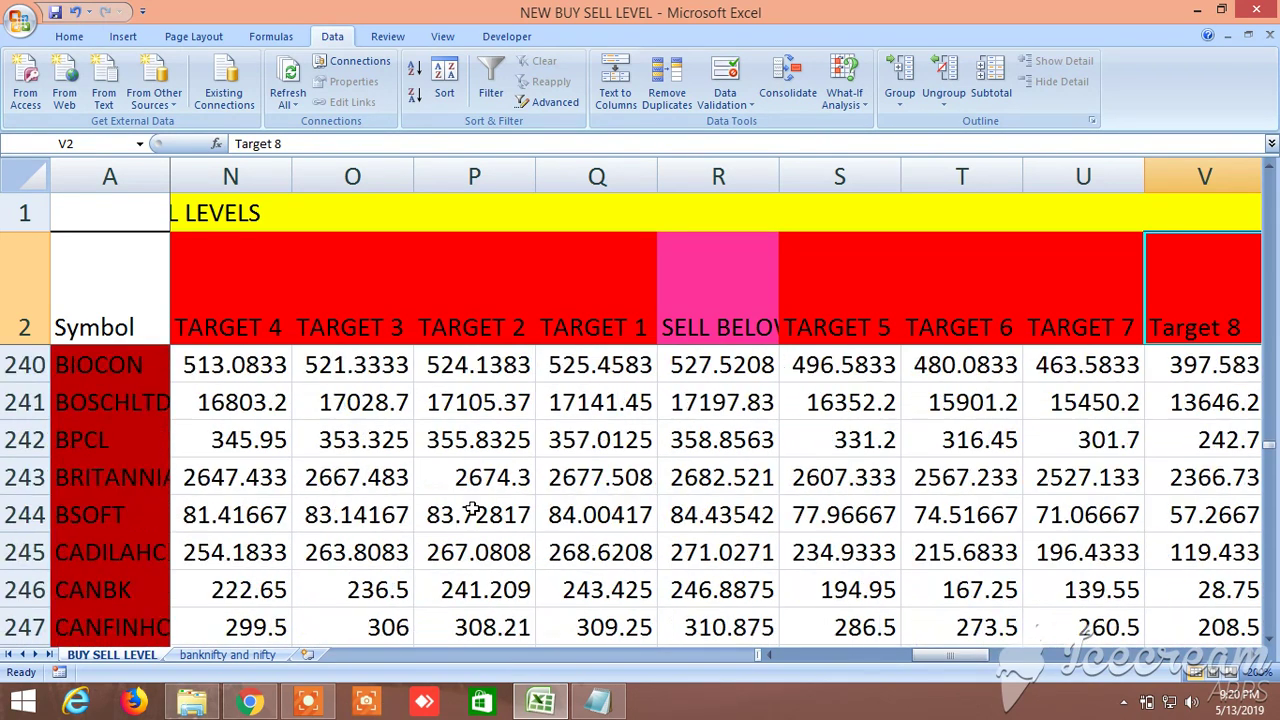
scroll(467, 512, down, 20)
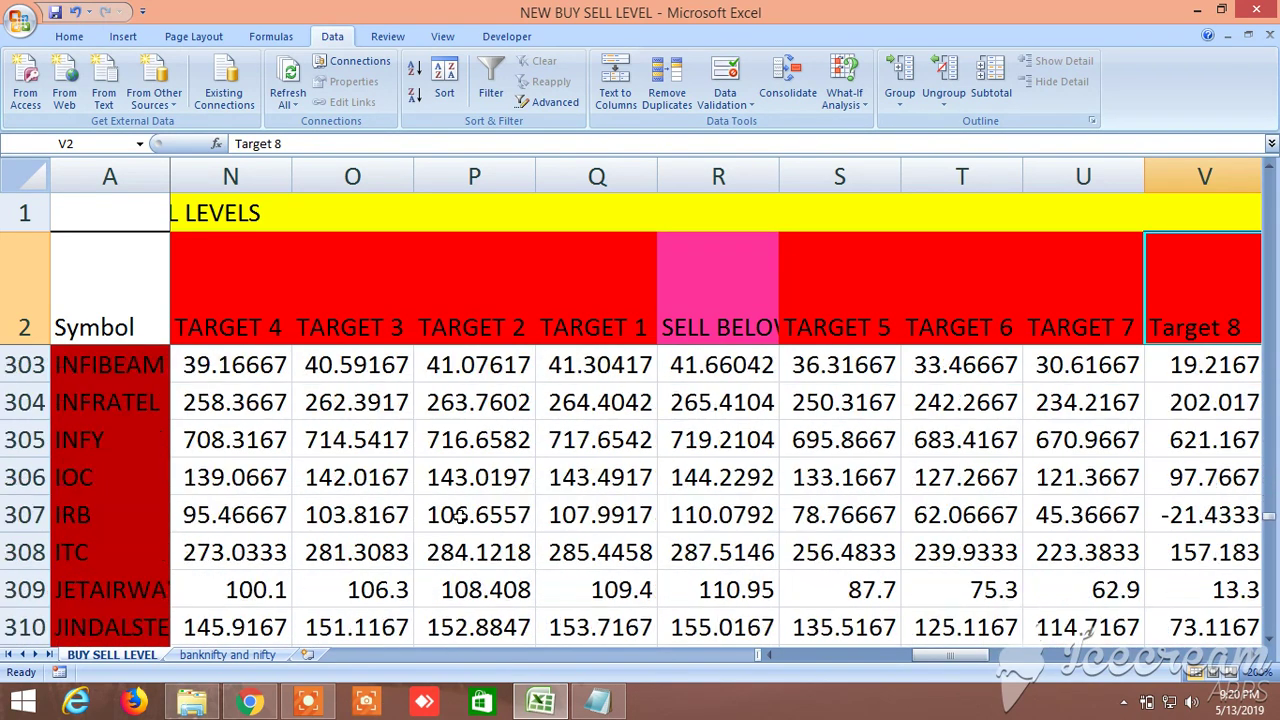
scroll(458, 516, down, 18)
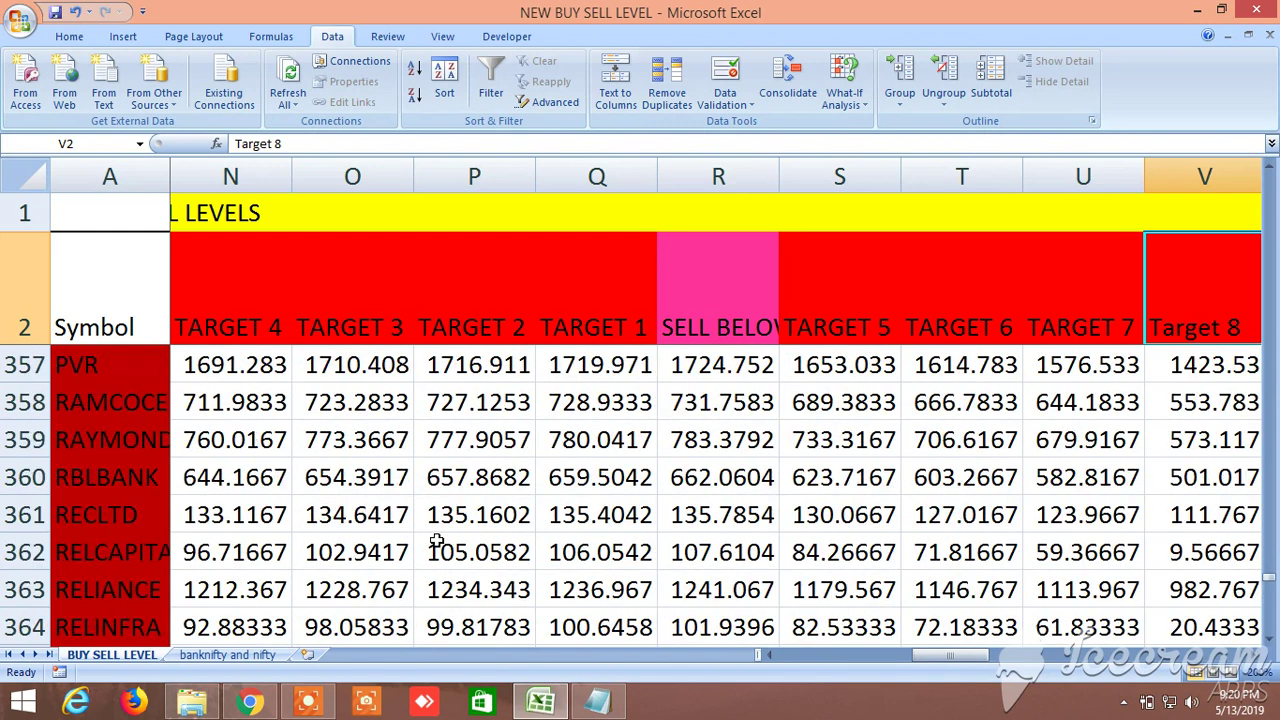
scroll(433, 545, down, 11)
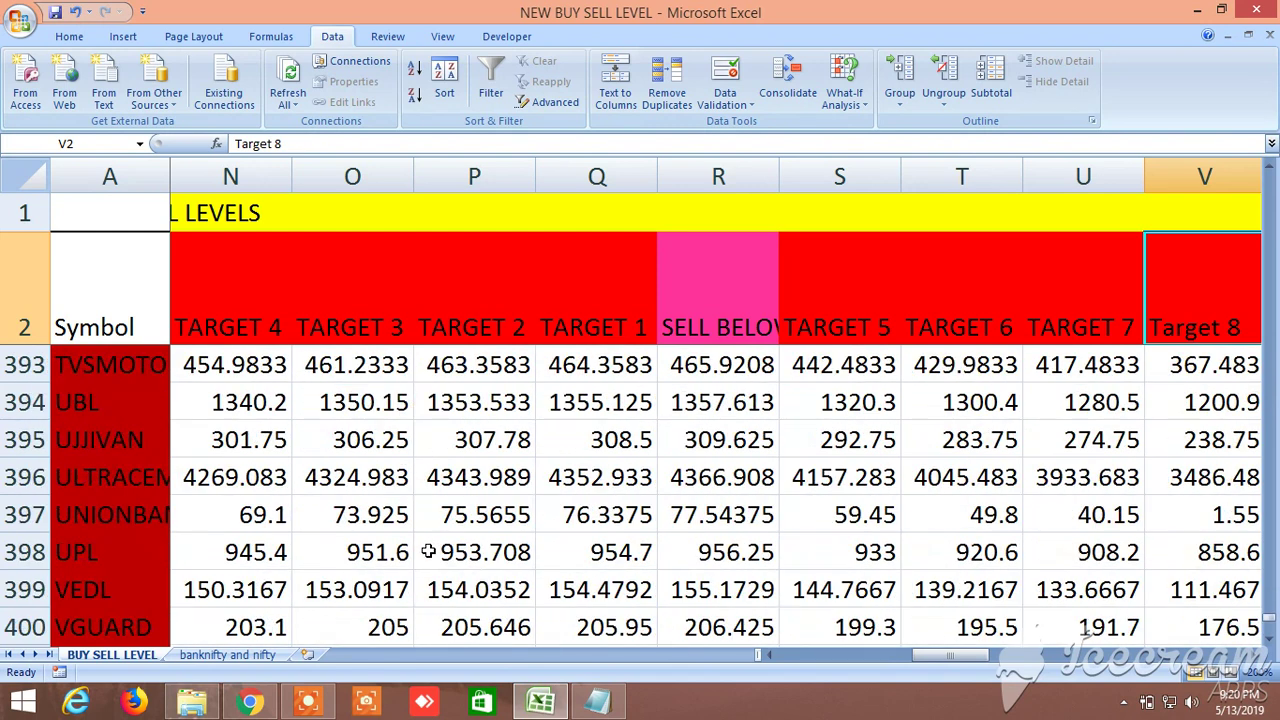
scroll(424, 553, up, 15)
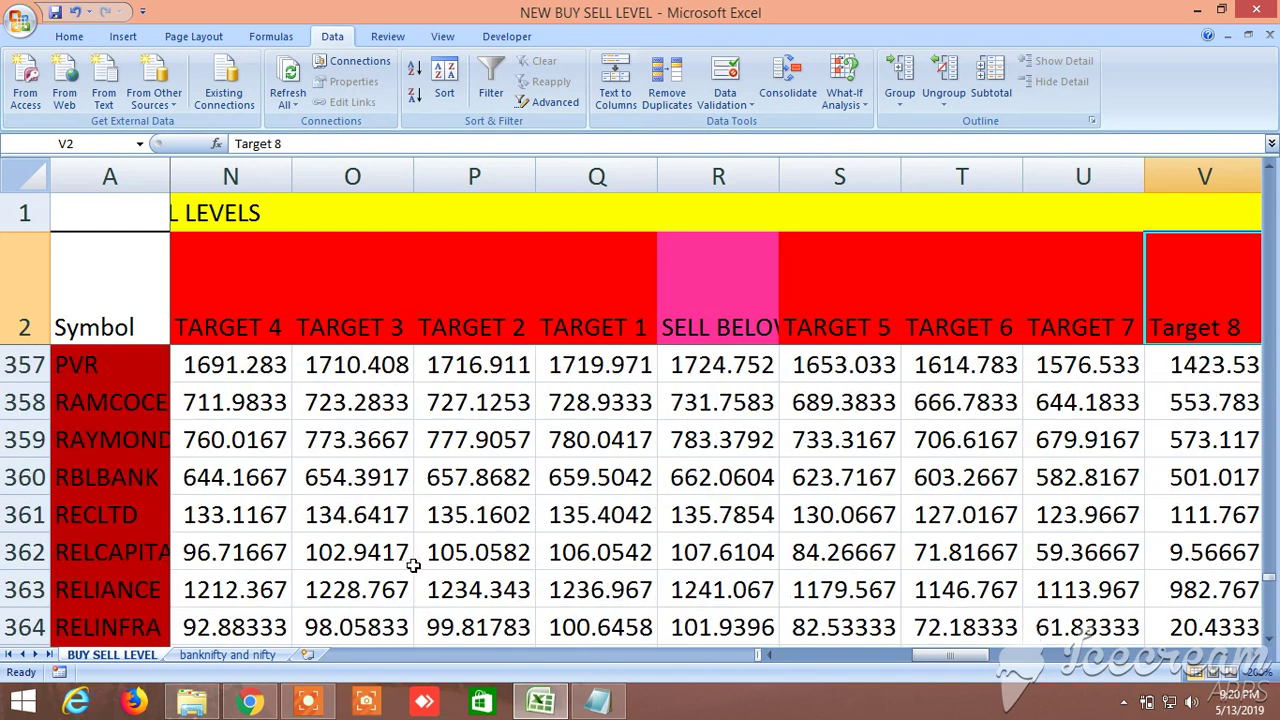
- Look back up through the sell levels of the red stock symbols, from PVR to BRITANNIA
scroll(417, 565, up, 12)
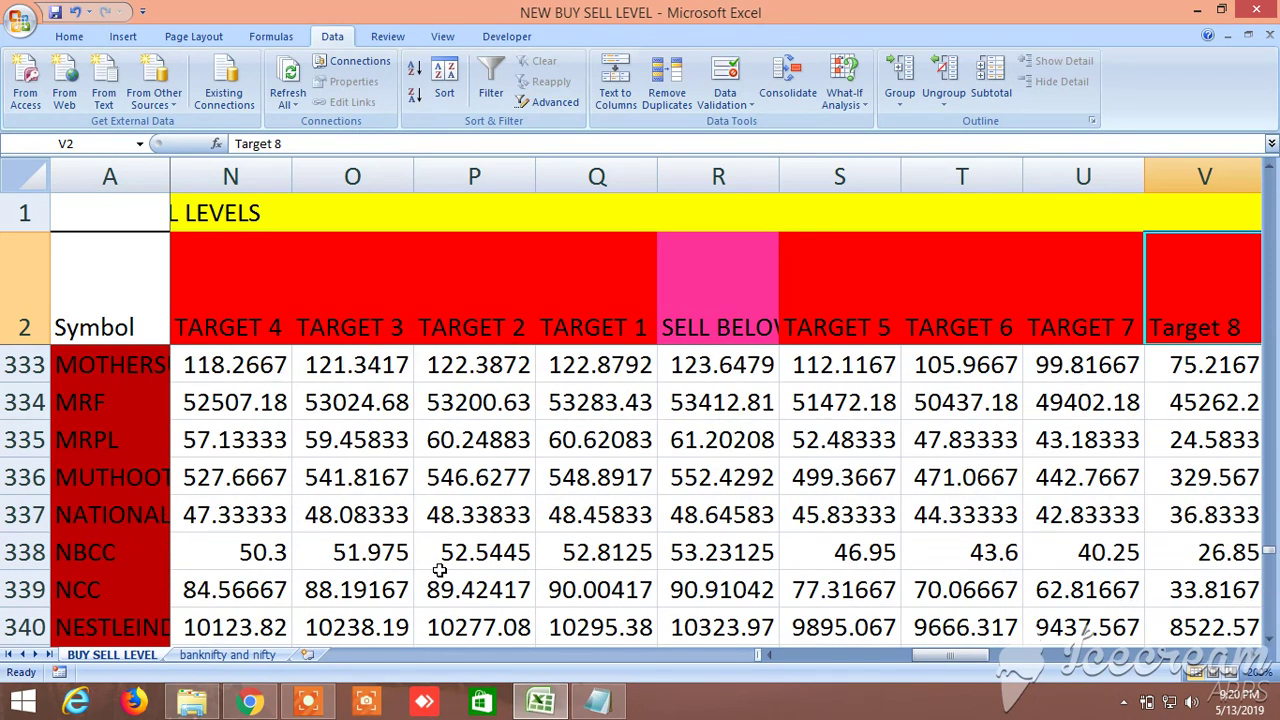
scroll(455, 583, up, 10)
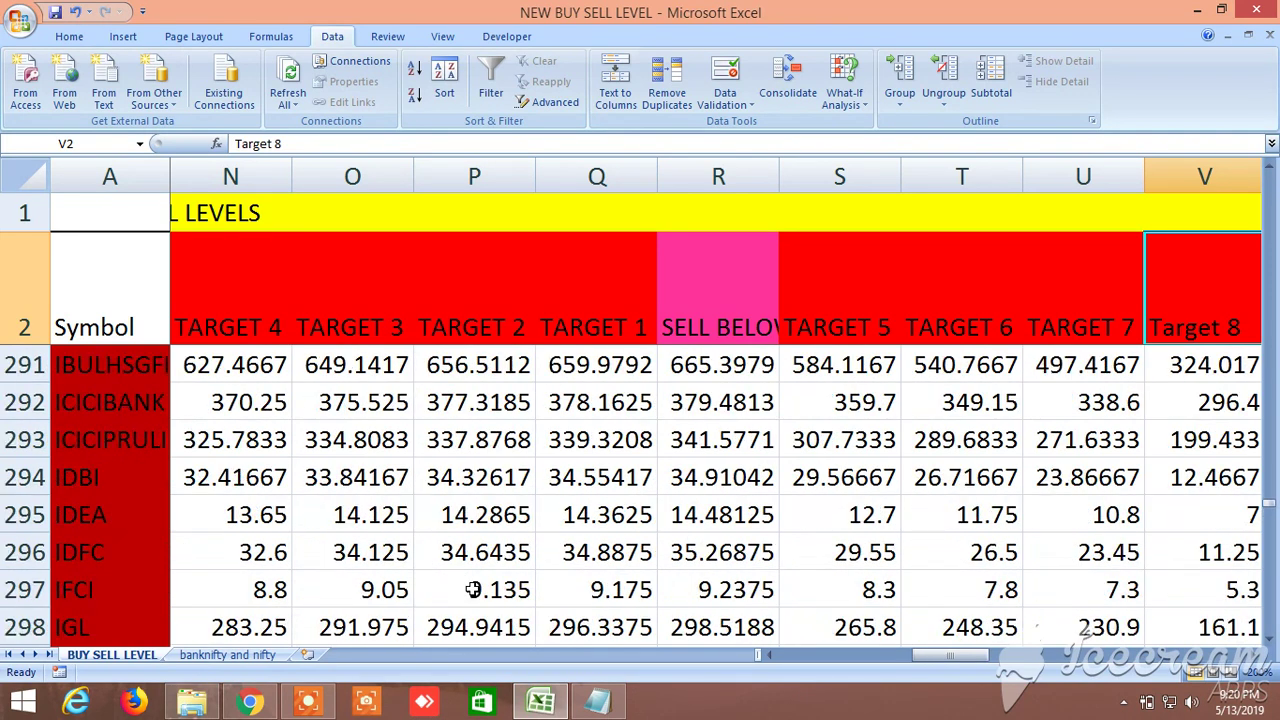
scroll(473, 590, up, 15)
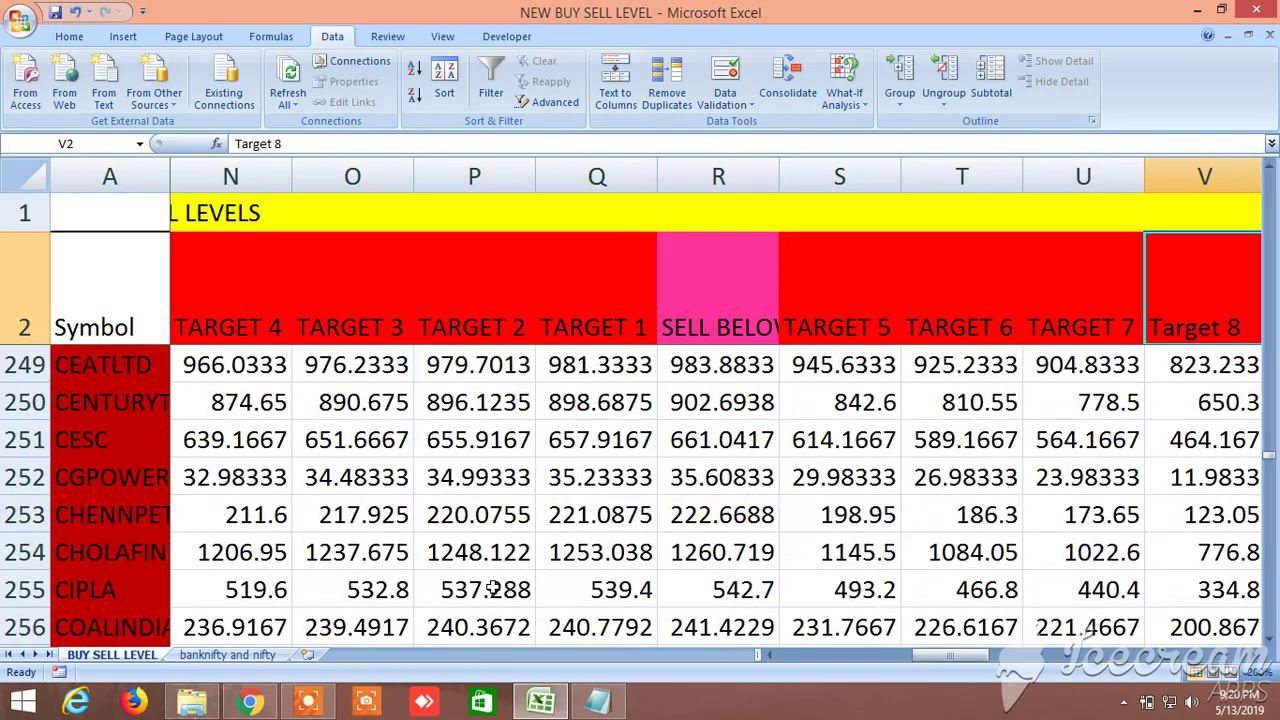
scroll(497, 585, up, 1)
- Switch to Notepad and read the NEW BUY SELL LEVELS notes through to the end
click(597, 701)
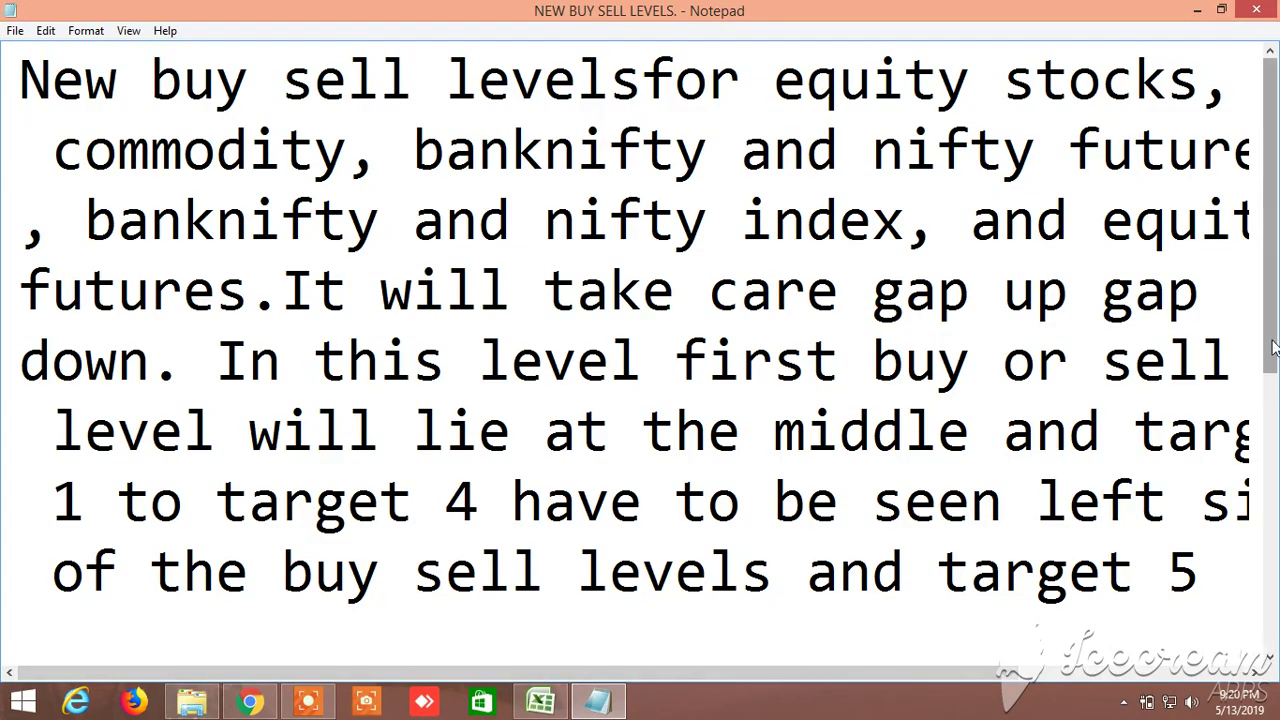
drag(1270, 345, 1241, 641)
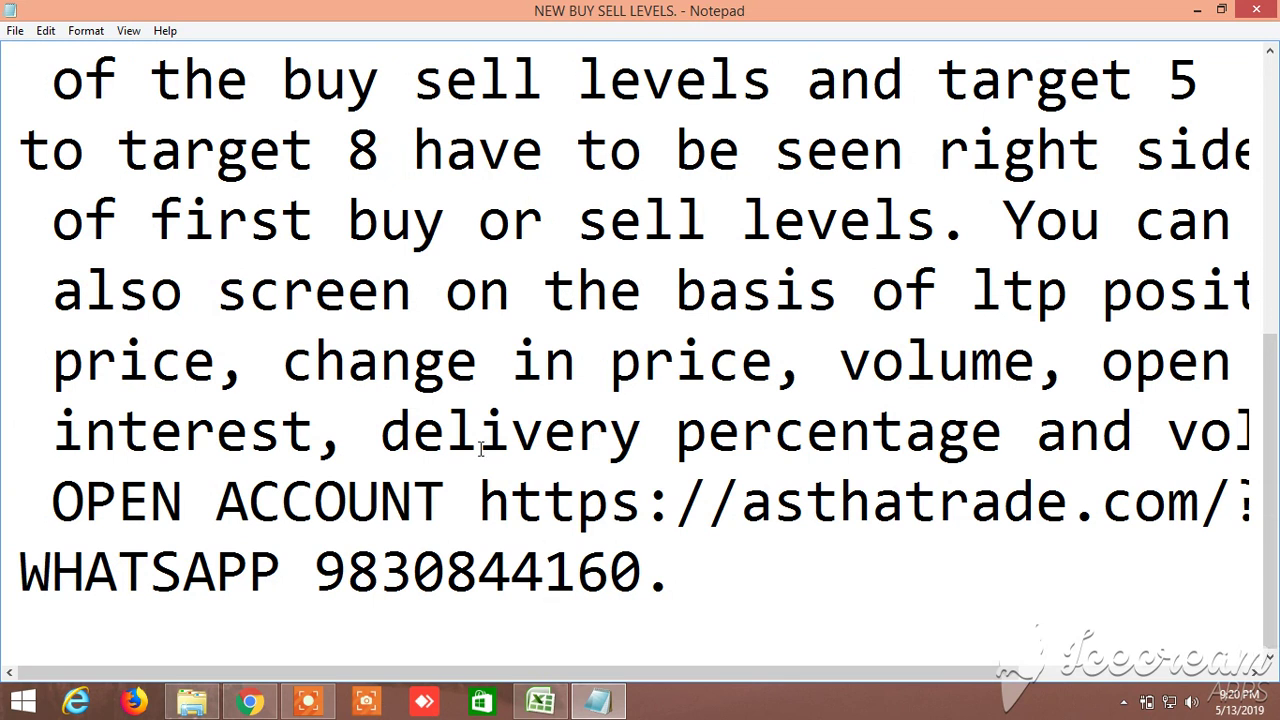
- Switch to the ESCORTS chart in Chrome and dismiss the RK TRADING notification covering it
click(241, 704)
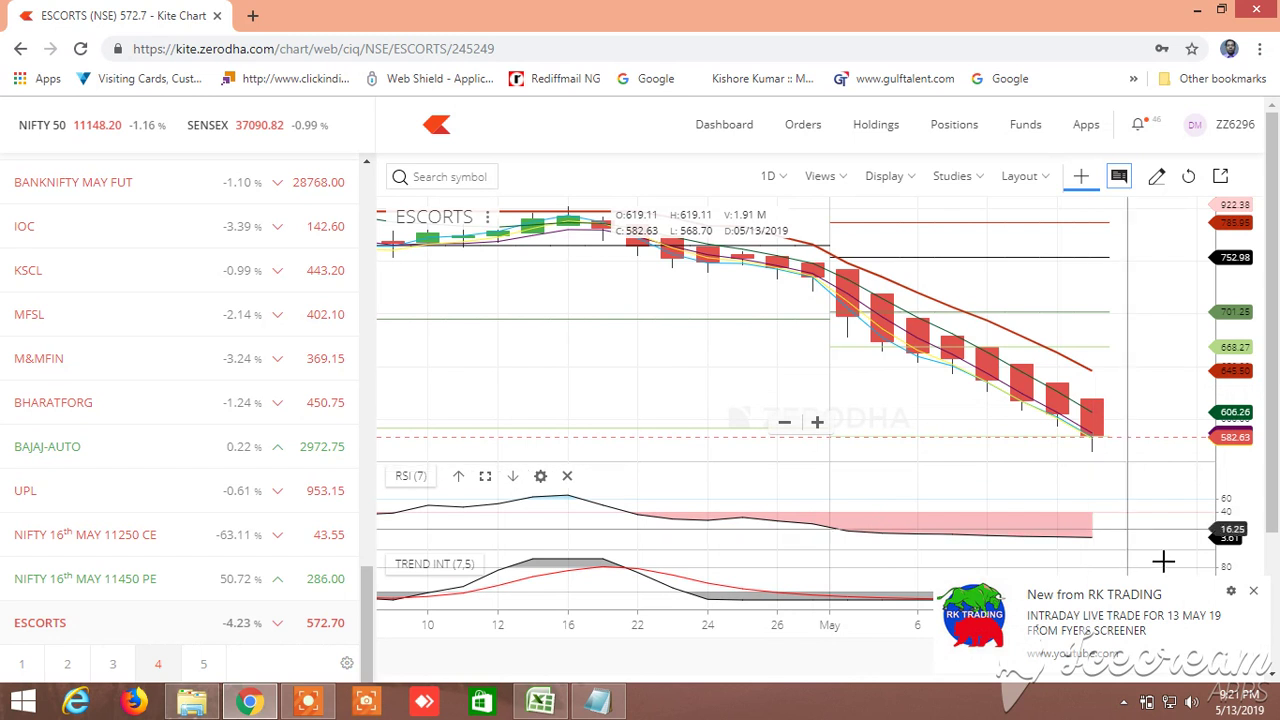
click(1252, 594)
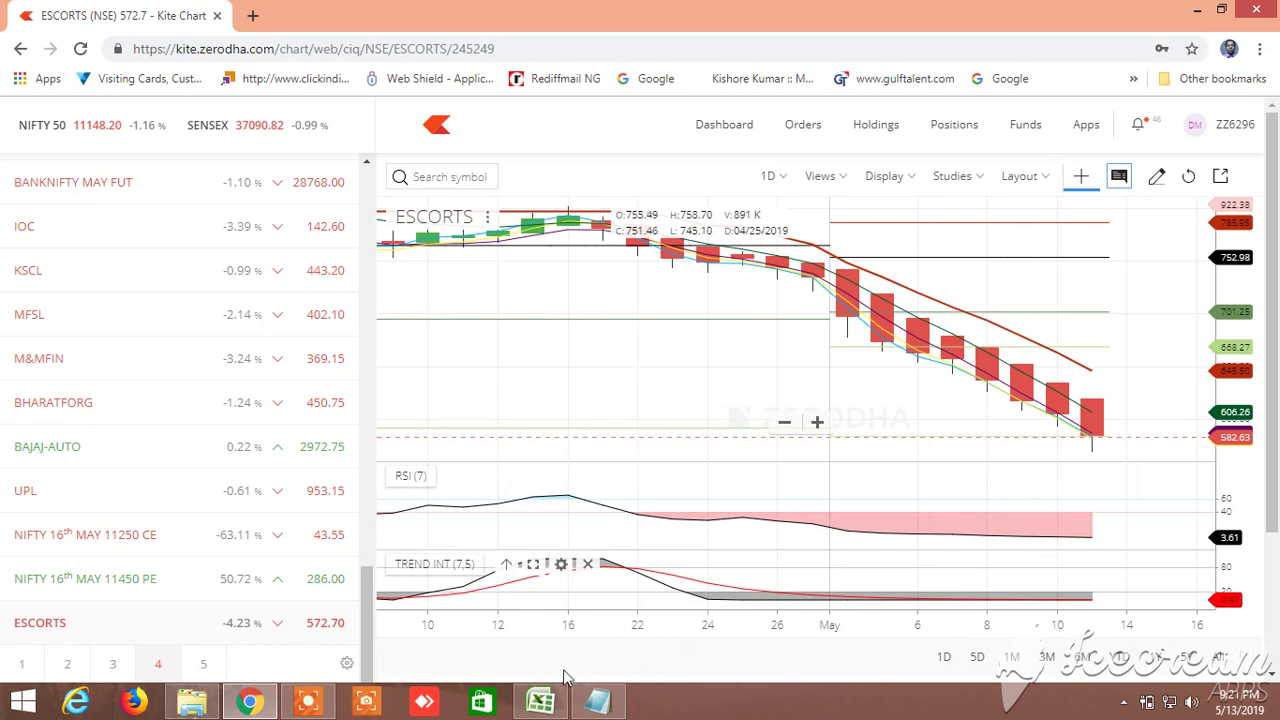
- Return to the NEW BUY SELL LEVEL workbook in Excel and find the NIFTY row above the red stock symbols
click(540, 700)
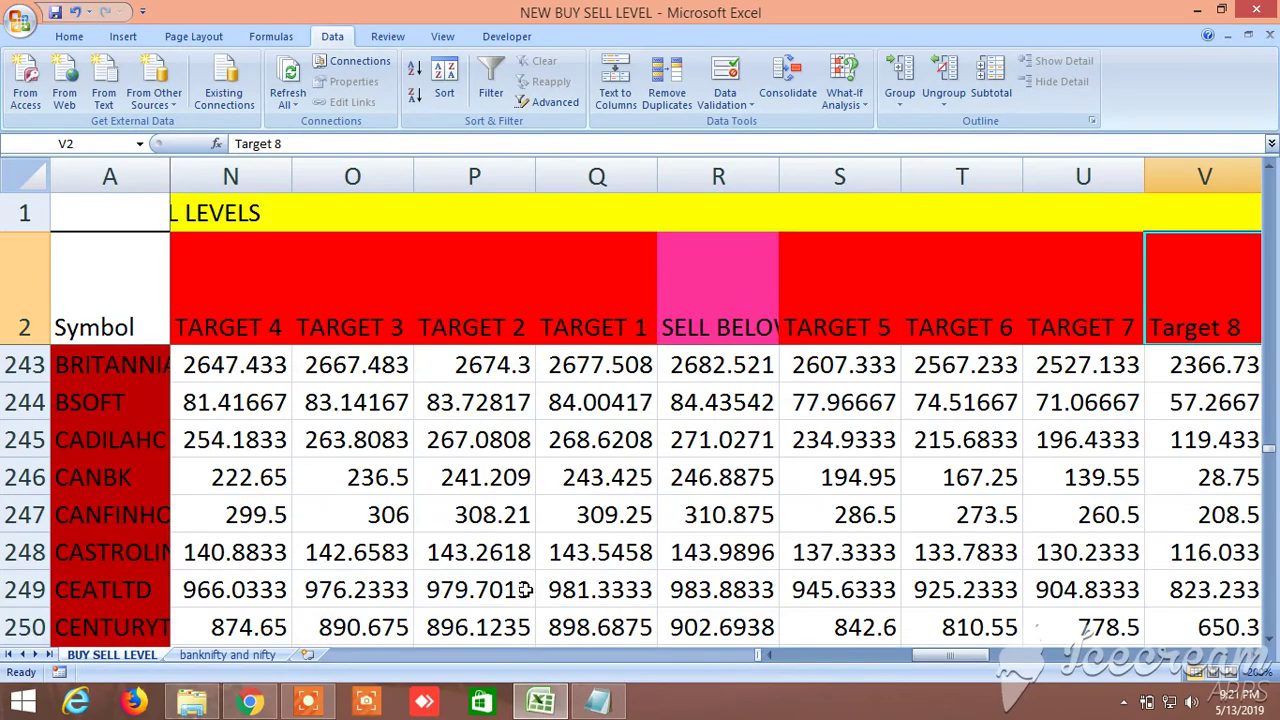
scroll(522, 590, up, 10)
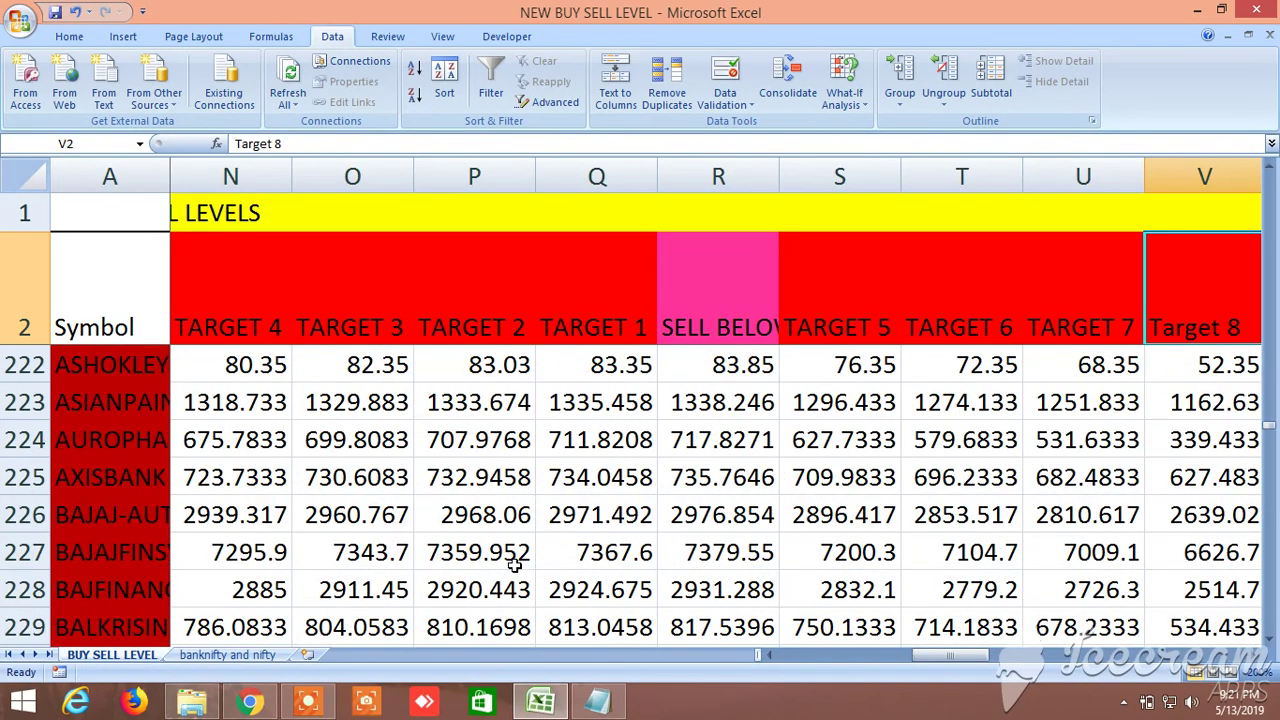
scroll(513, 568, up, 3)
scroll(500, 570, down, 2)
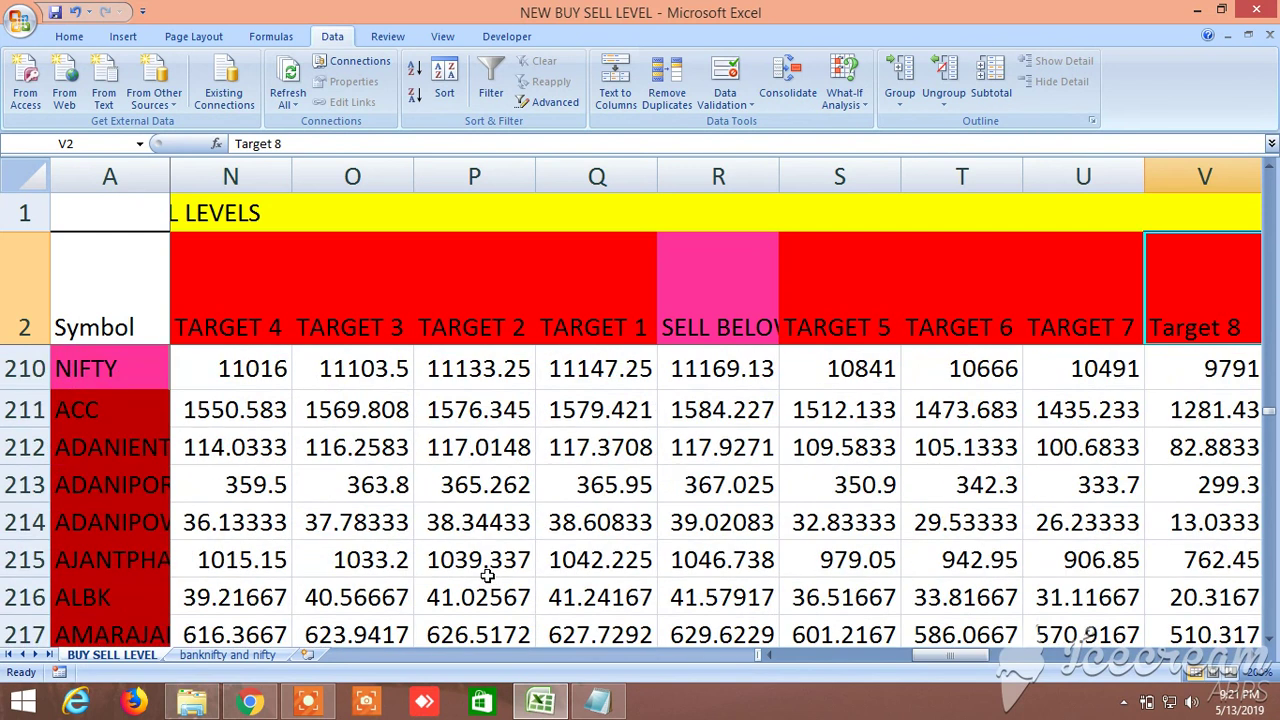
- Examine the red stock symbols' low and close prices and their buy levels, through the buy-side Target 8 column
drag(946, 657, 812, 665)
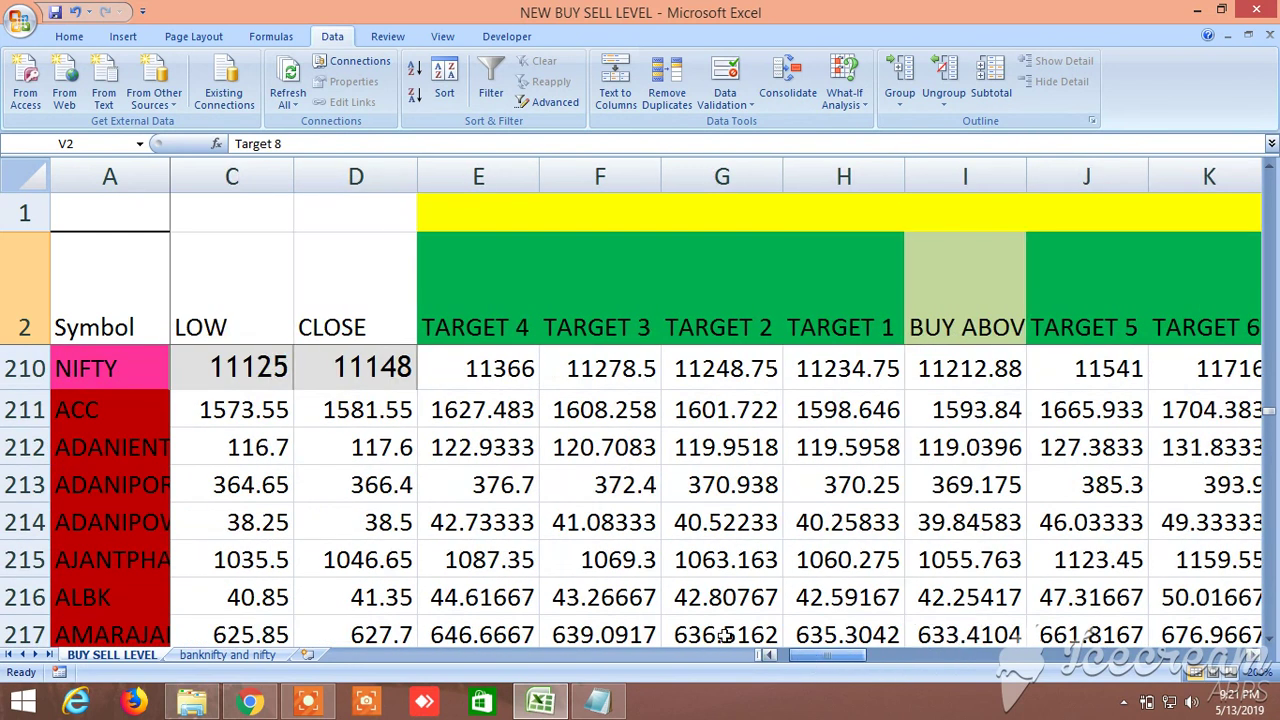
scroll(544, 514, down, 5)
scroll(544, 514, down, 1)
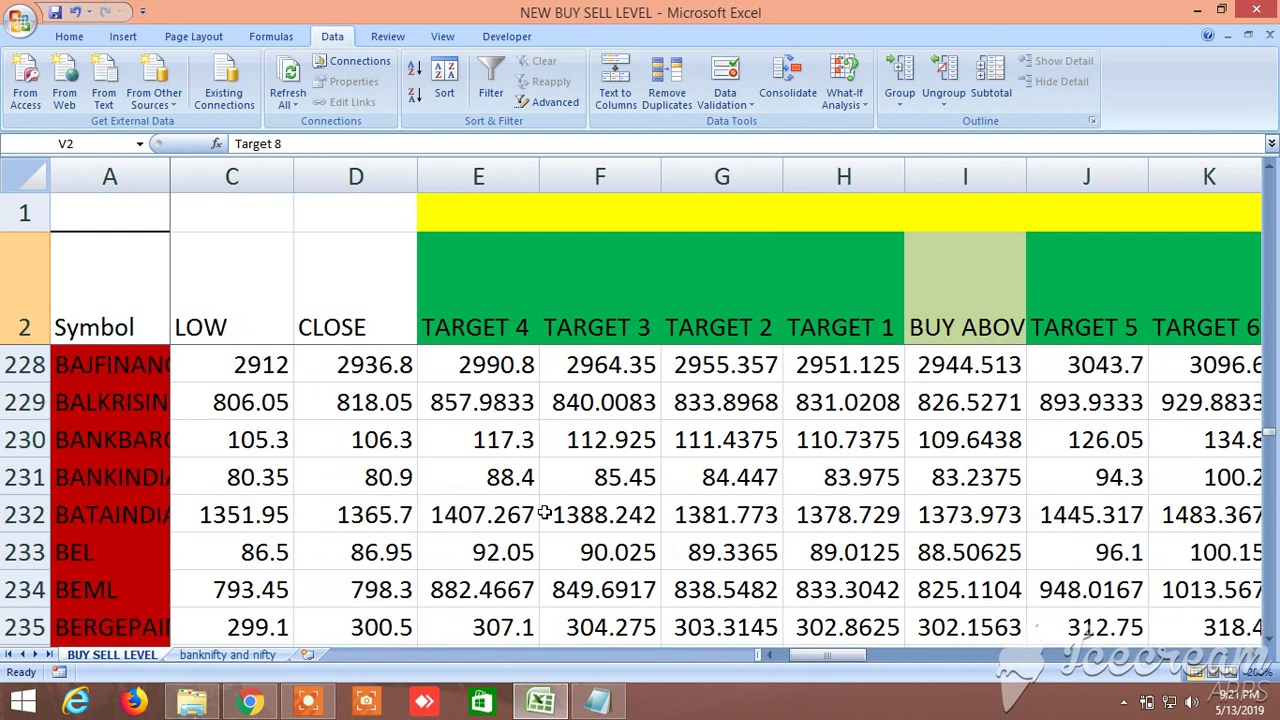
scroll(544, 514, down, 1)
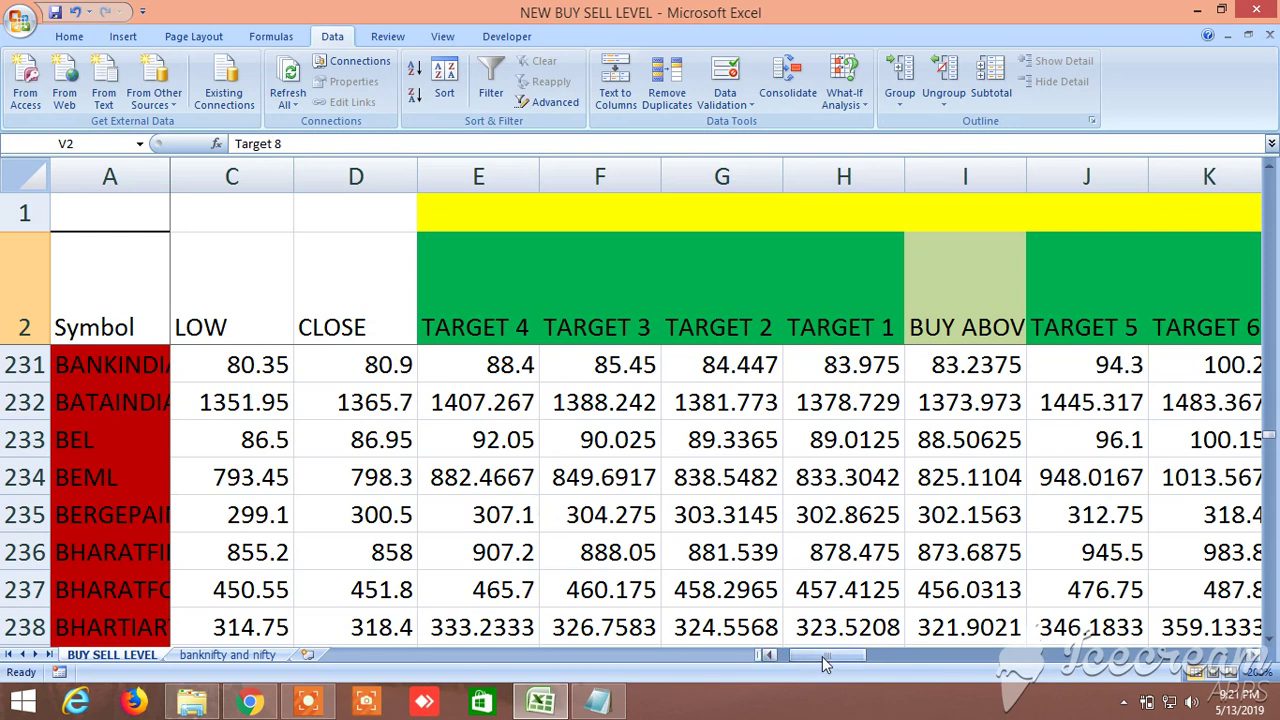
mouse_move(826, 662)
mouse_down()
mouse_move(955, 656)
mouse_move(834, 656)
mouse_move(845, 657)
mouse_up()
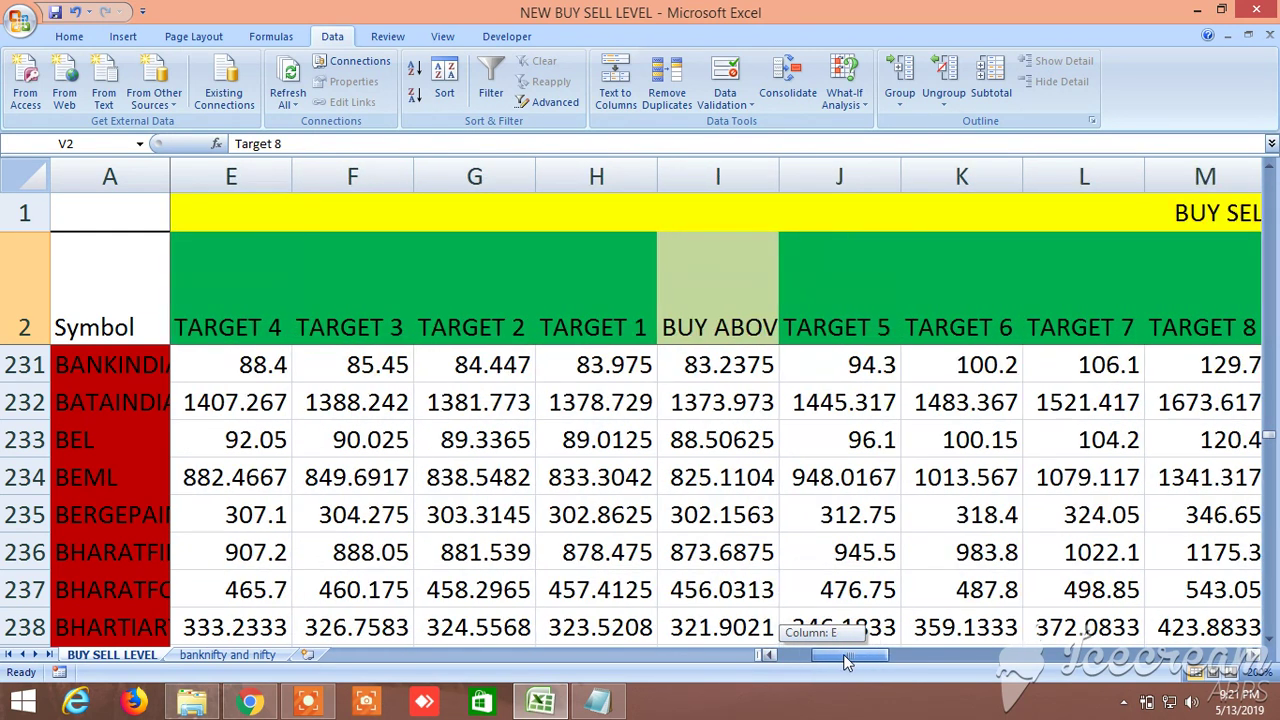
scroll(397, 530, down, 13)
scroll(397, 530, down, 1)
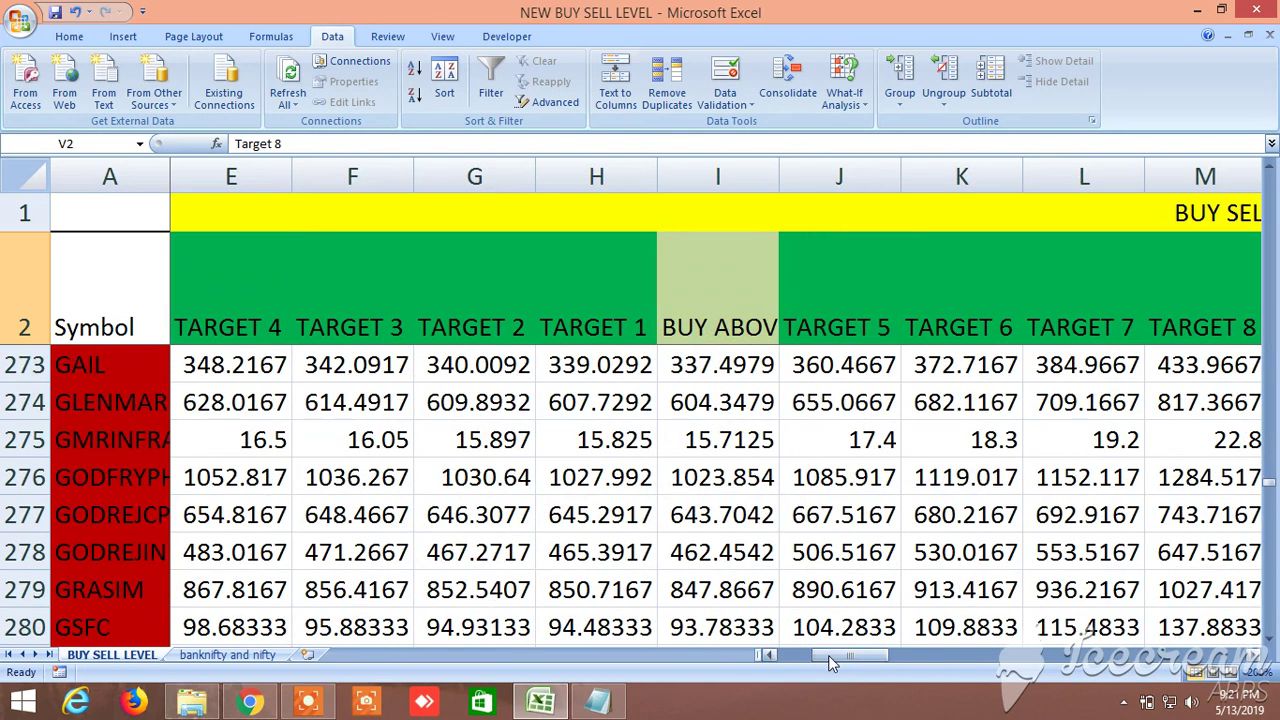
- Examine the sell levels of the red stock symbols from KAJARIACER to PETRONET, through the sell-side Target 8 column
drag(828, 656, 892, 646)
scroll(449, 585, down, 14)
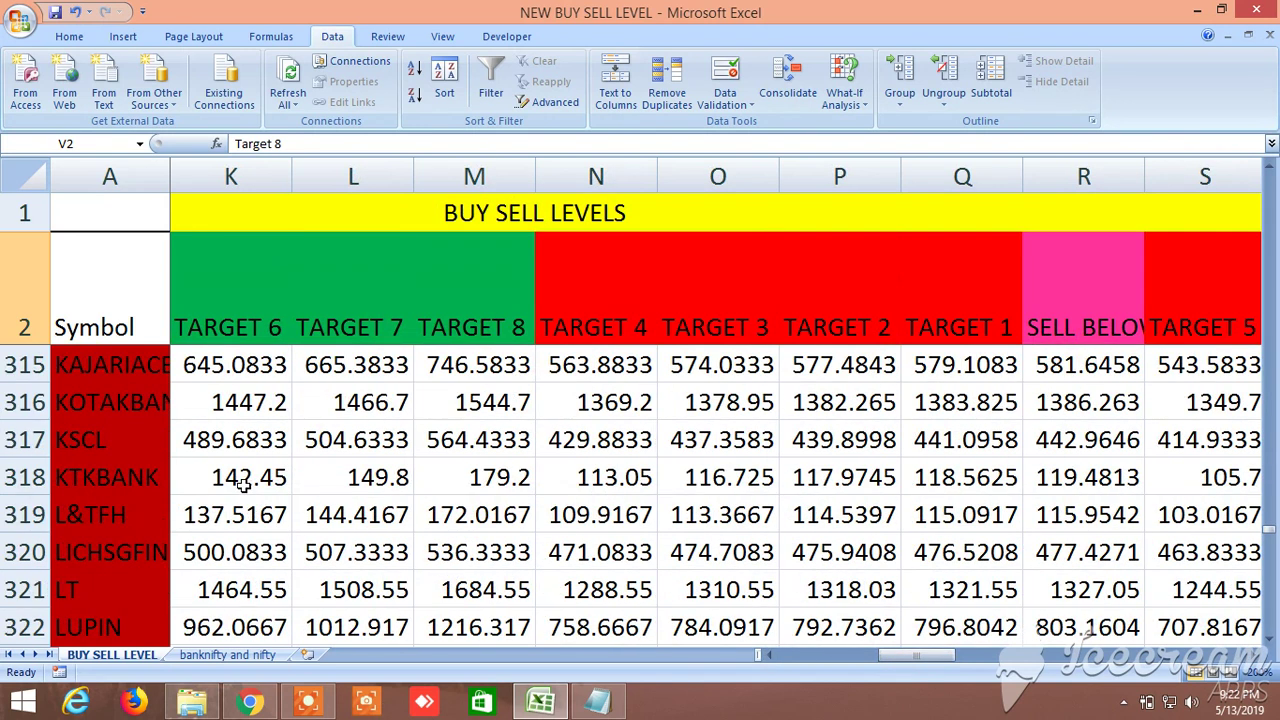
scroll(343, 528, down, 4)
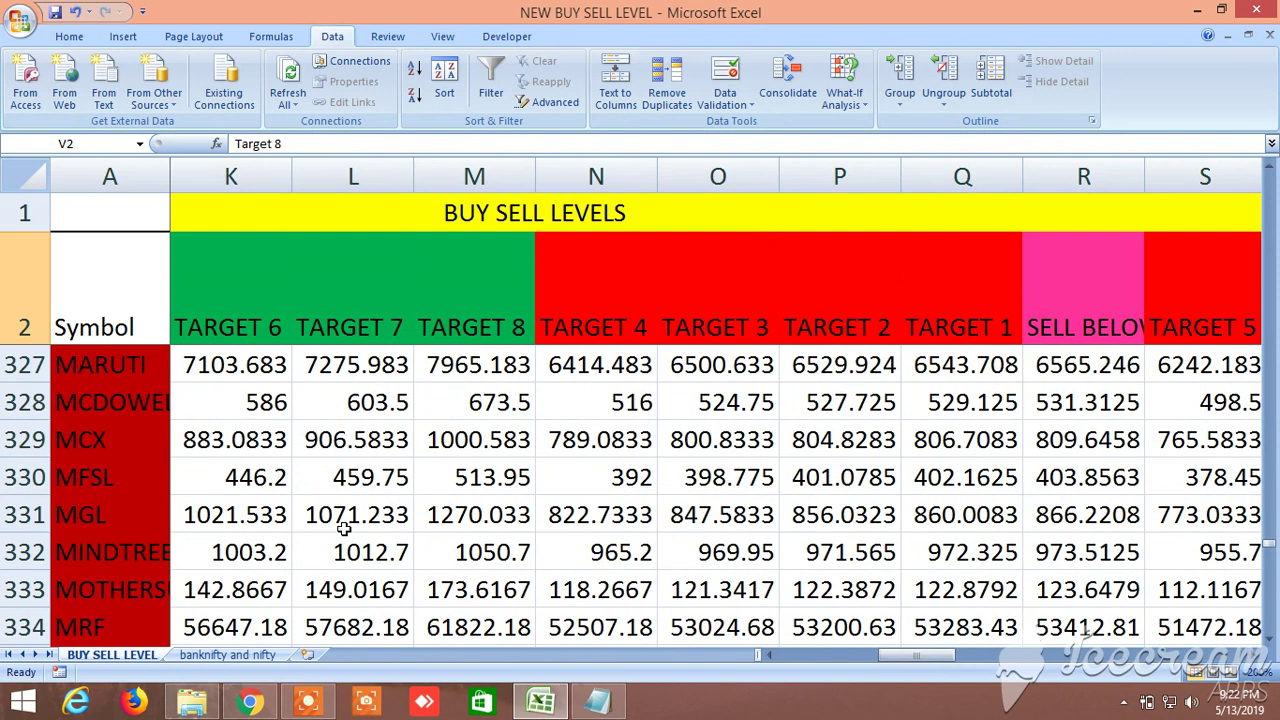
scroll(343, 528, down, 6)
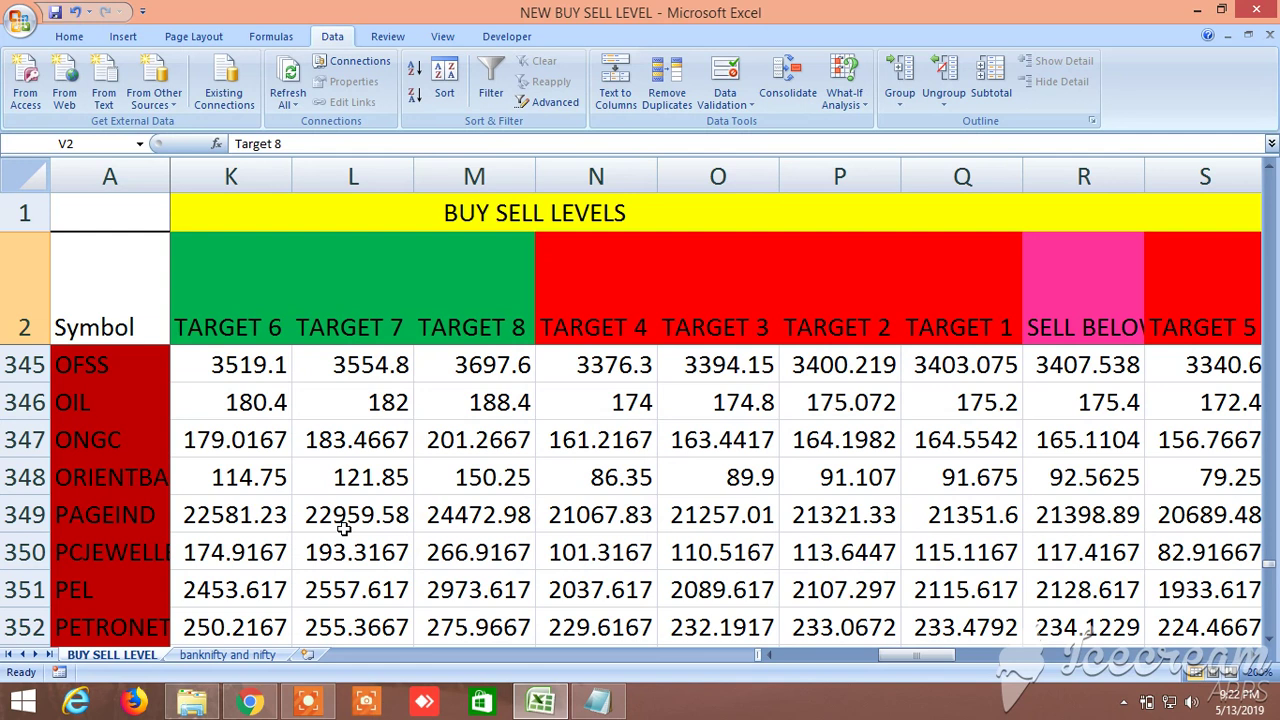
scroll(343, 528, up, 8)
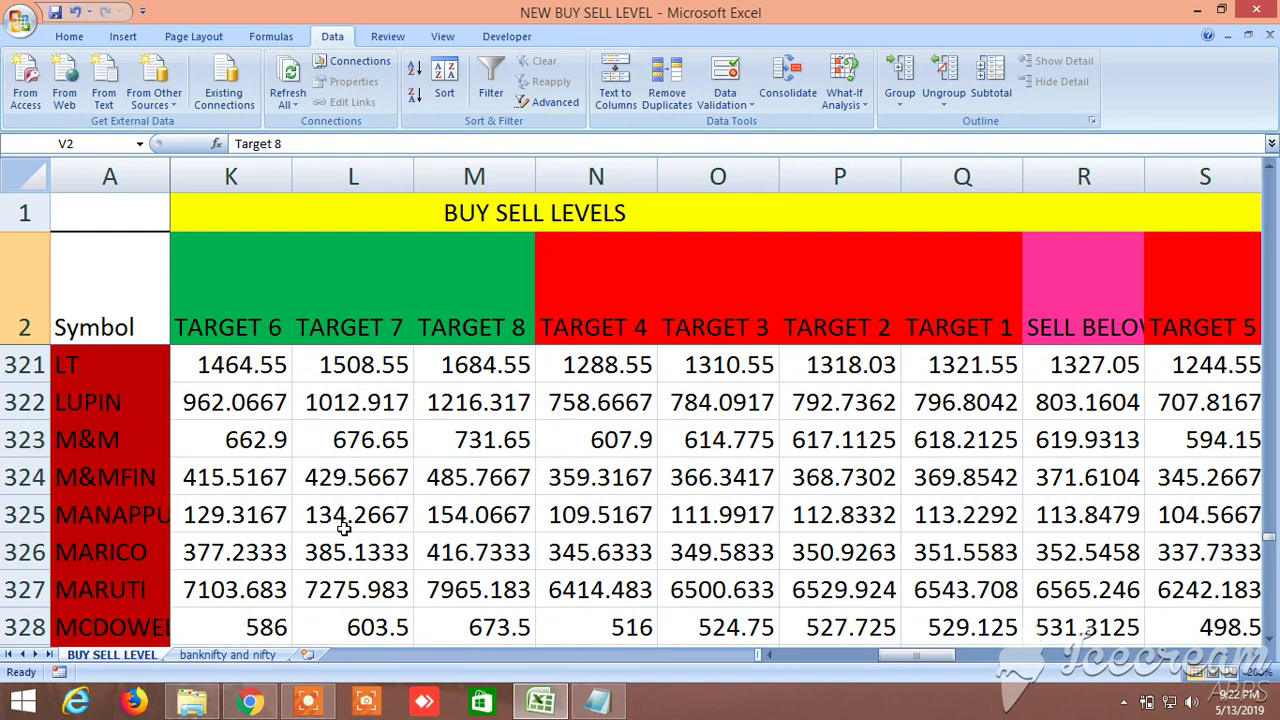
drag(895, 657, 948, 662)
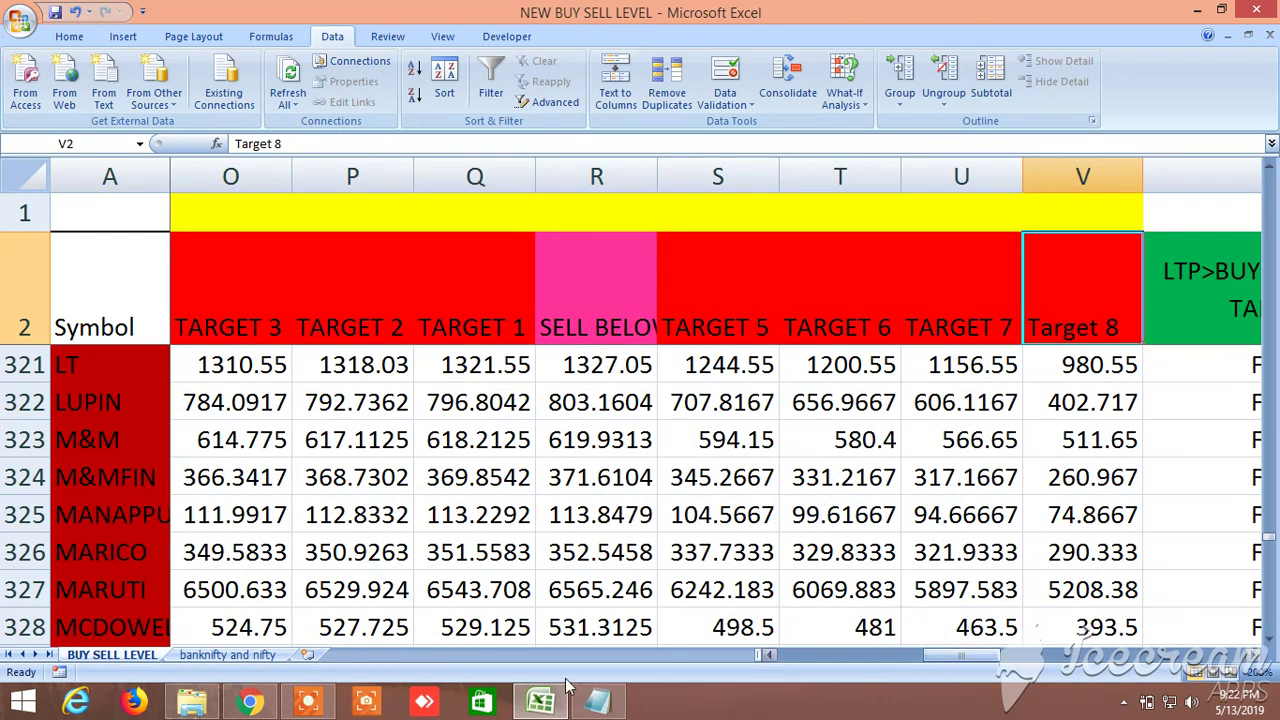
- Switch back to the ESCORTS chart in Chrome and bring up the screen recorder's controls
mouse_move(310, 705)
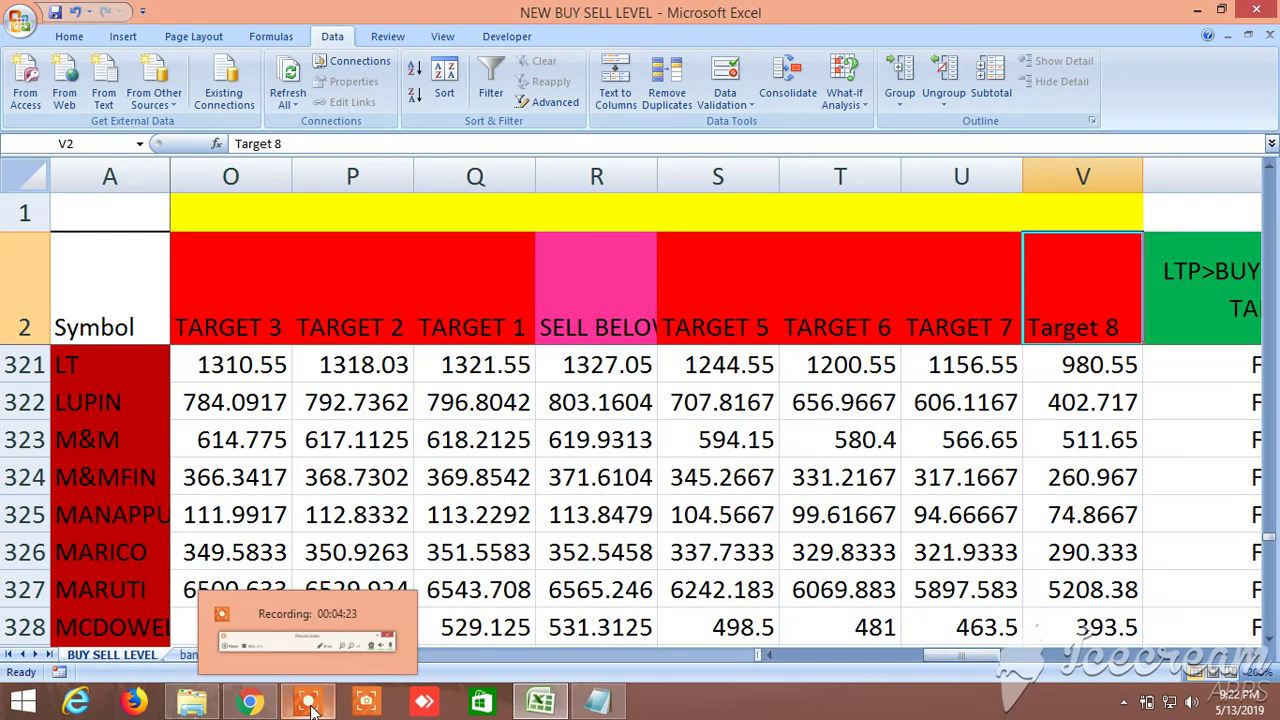
click(250, 703)
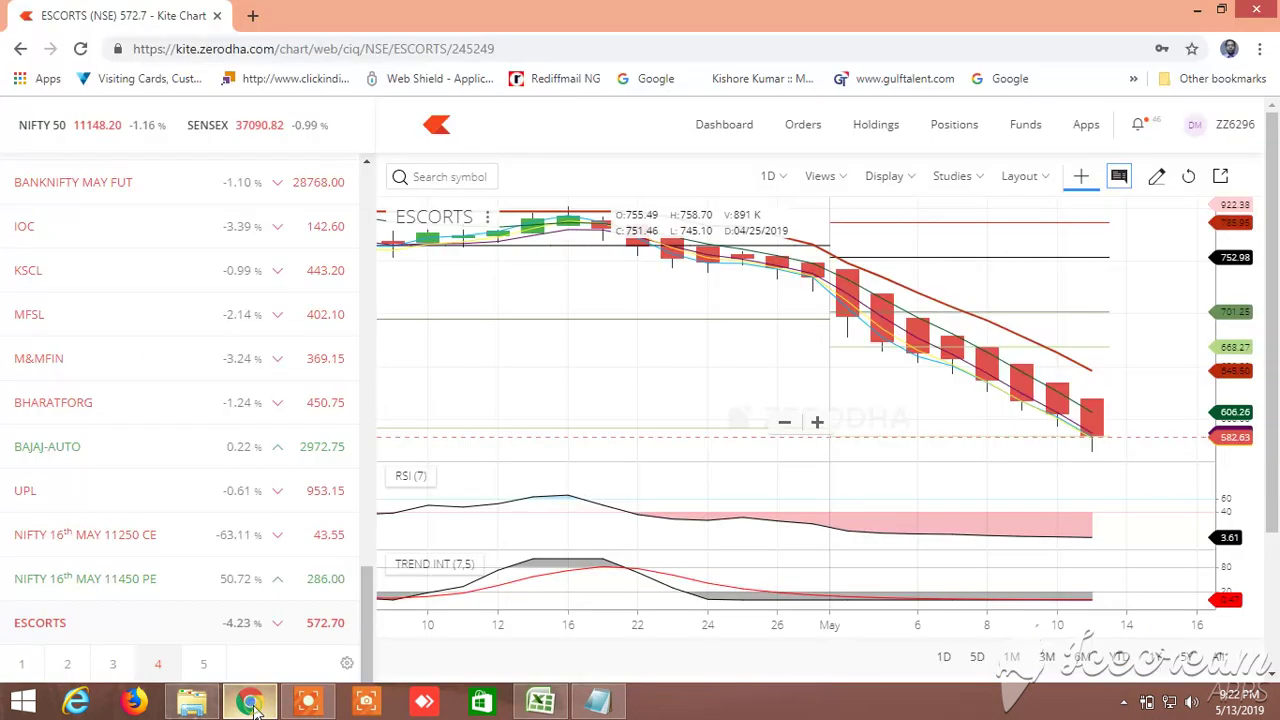
click(313, 705)
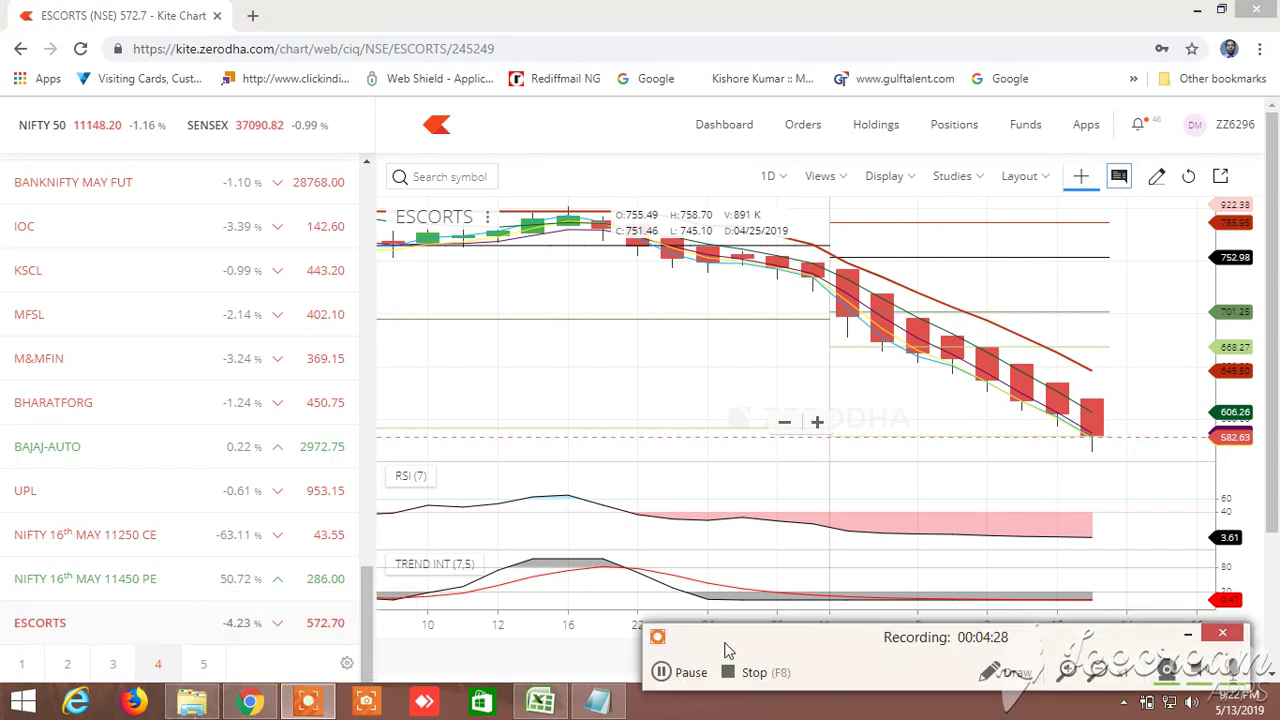